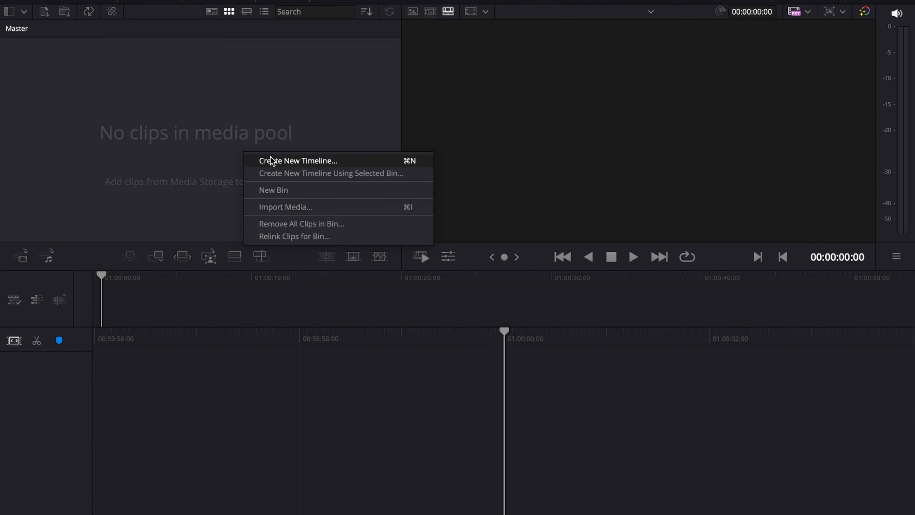
Step: Create a new timeline with custom settings: 3840 x 2160 Ultra HD resolution and a frame rate of 30 fps
left_click(278, 161)
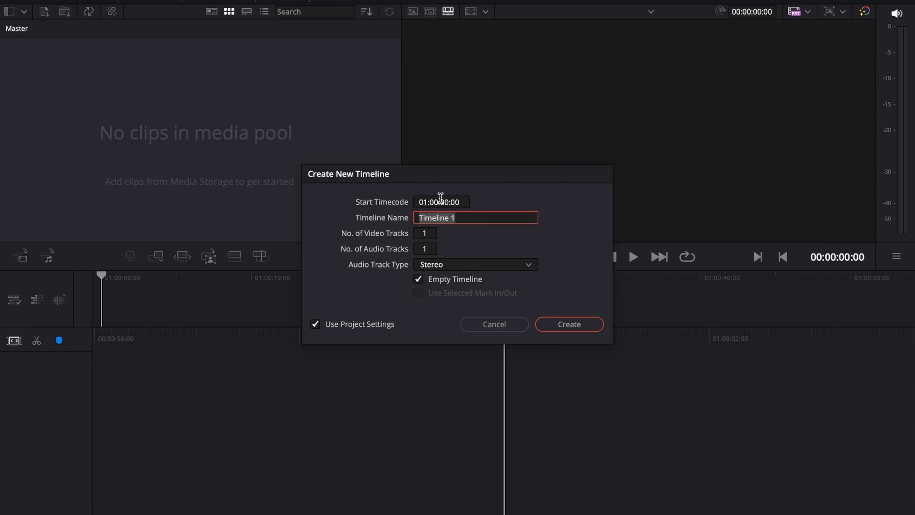
left_click(315, 324)
left_click(398, 205)
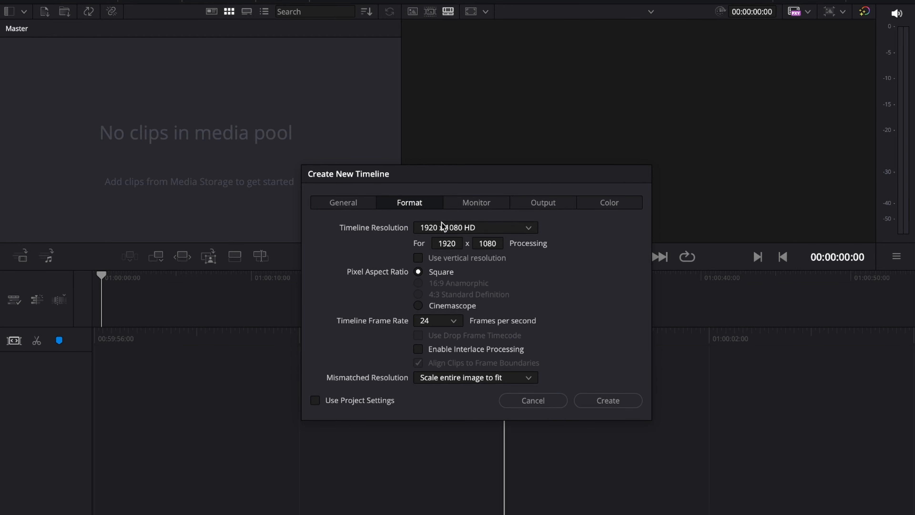
left_click(456, 226)
scroll(499, 272, "down", 1)
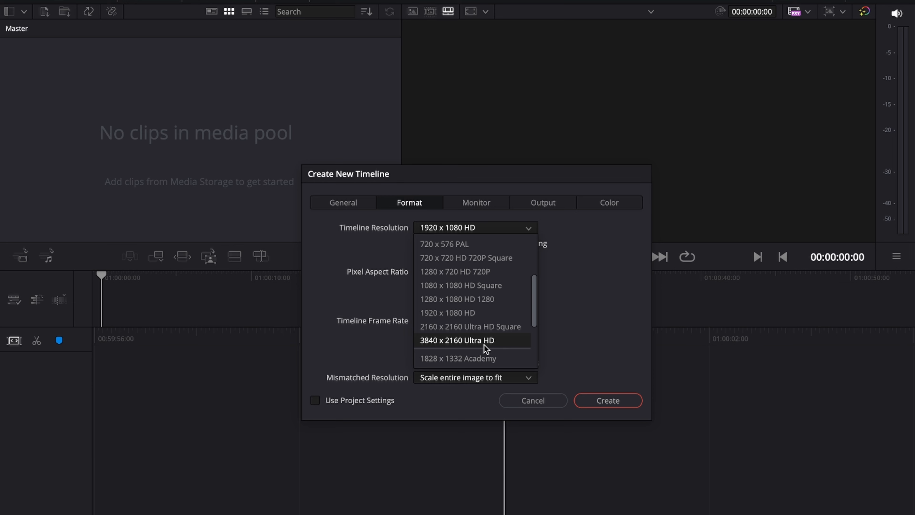
left_click(484, 342)
left_click(453, 321)
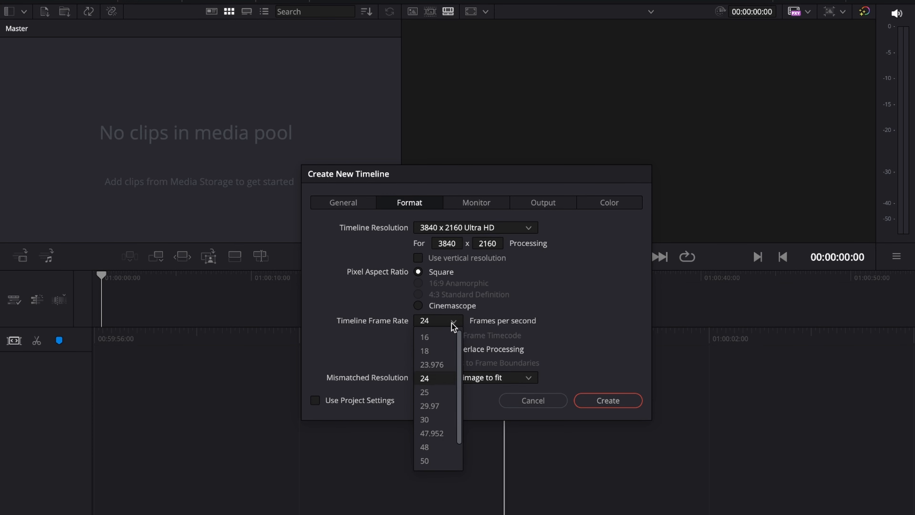
left_click(440, 418)
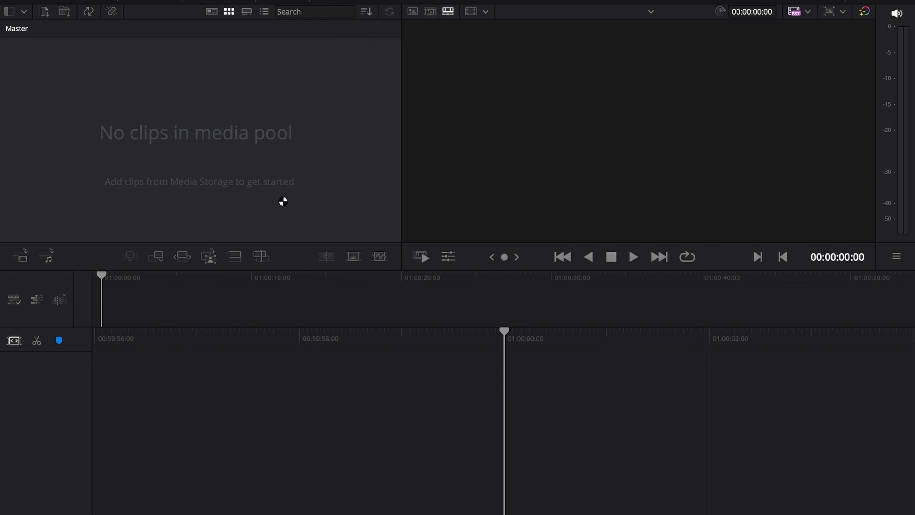
Step: Set the timeline proxy resolution to Half
left_click(359, 1)
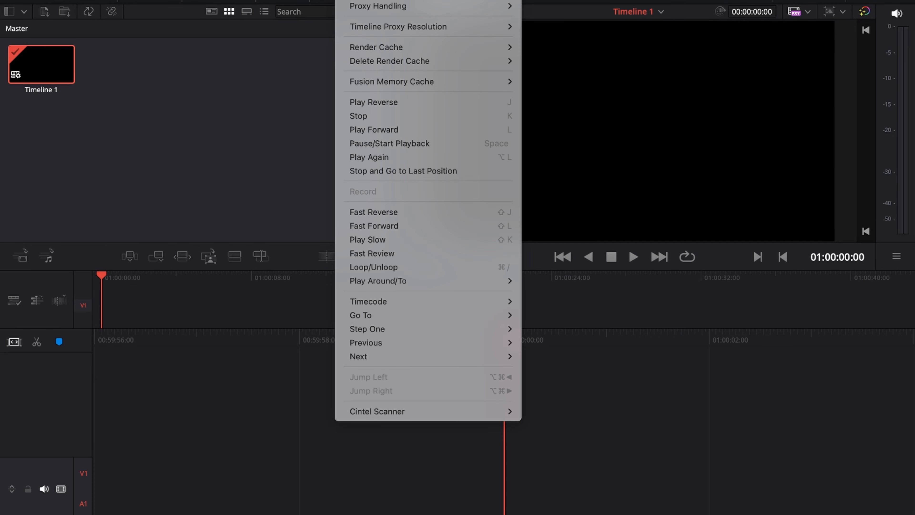
mouse_move(483, 27)
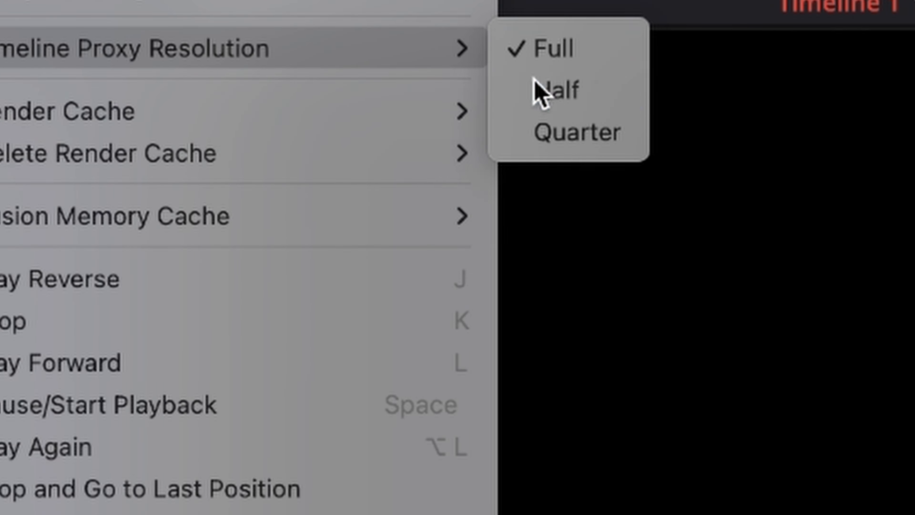
left_click(537, 40)
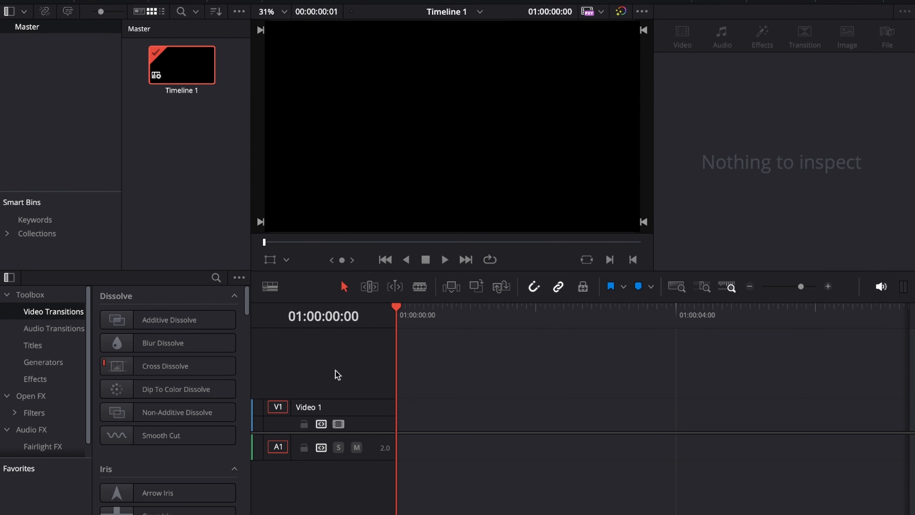
Step: Import the video file IMG_3279.mov into the media pool
left_click(133, 0)
mouse_move(107, 1)
mouse_move(252, 147)
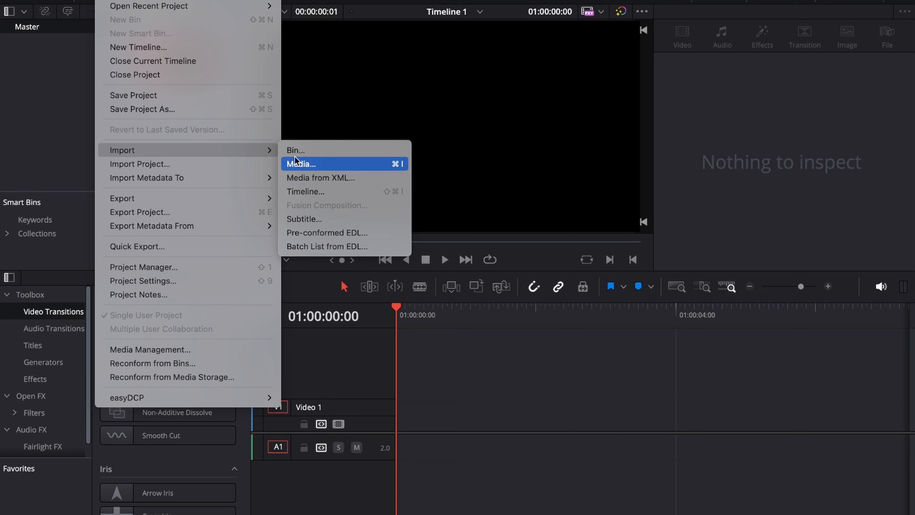
left_click(295, 164)
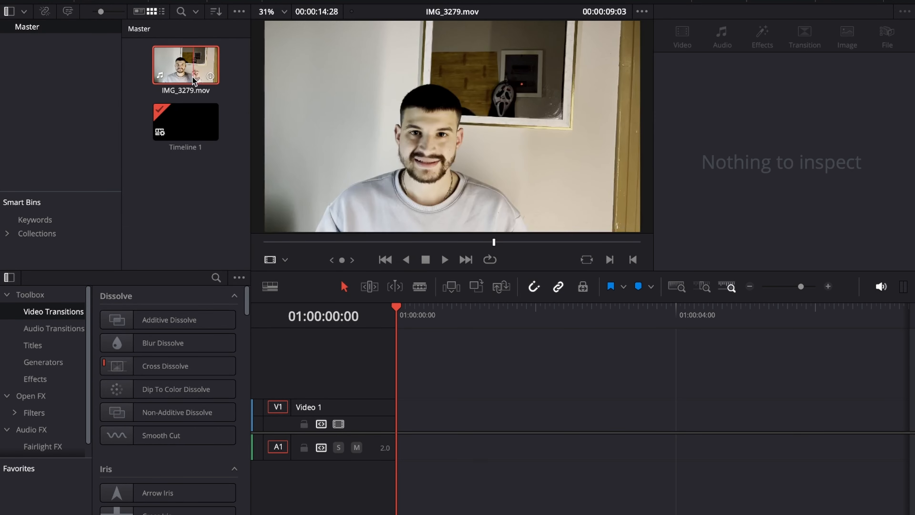
Step: Place the IMG_3279.mov clip at the start of the Video 1 track and play it from the beginning
left_click_drag(186, 65, 396, 411)
left_click_drag(427, 317, 393, 318)
key("space")
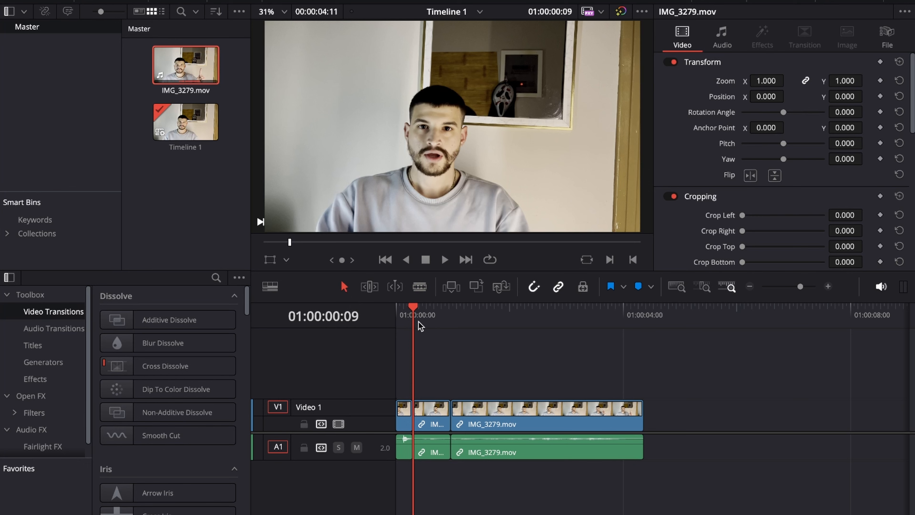
Step: Split the last IMG_3279.mov segment at 01:00:02:08 and raise the audio volume of the spoken segments
key("Down")
key("Up")
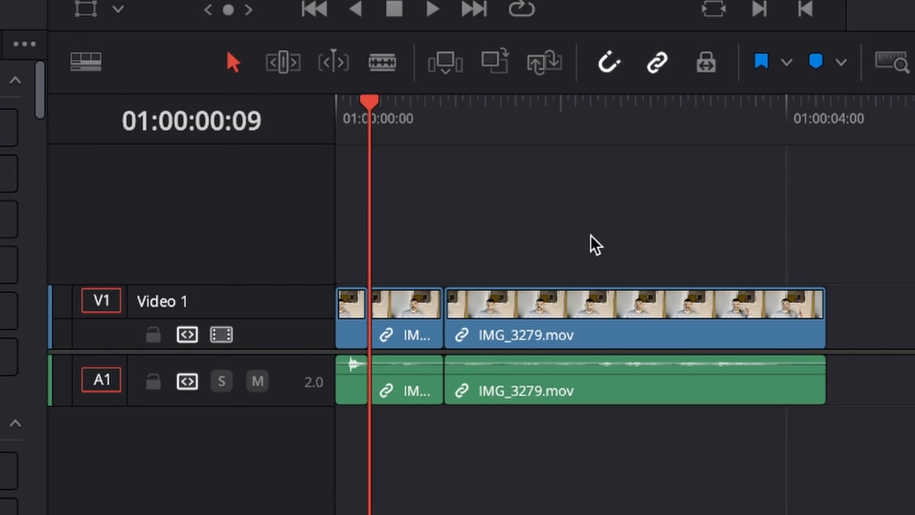
left_click(521, 317)
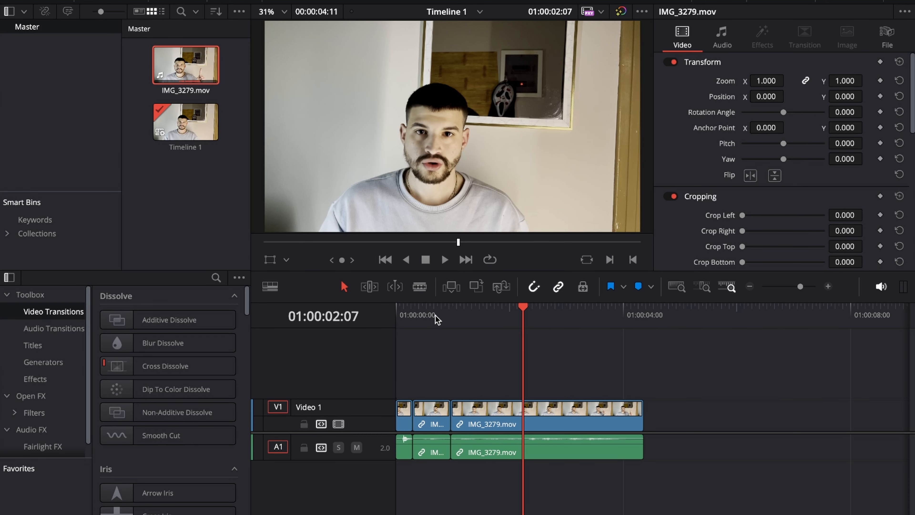
left_click(408, 117)
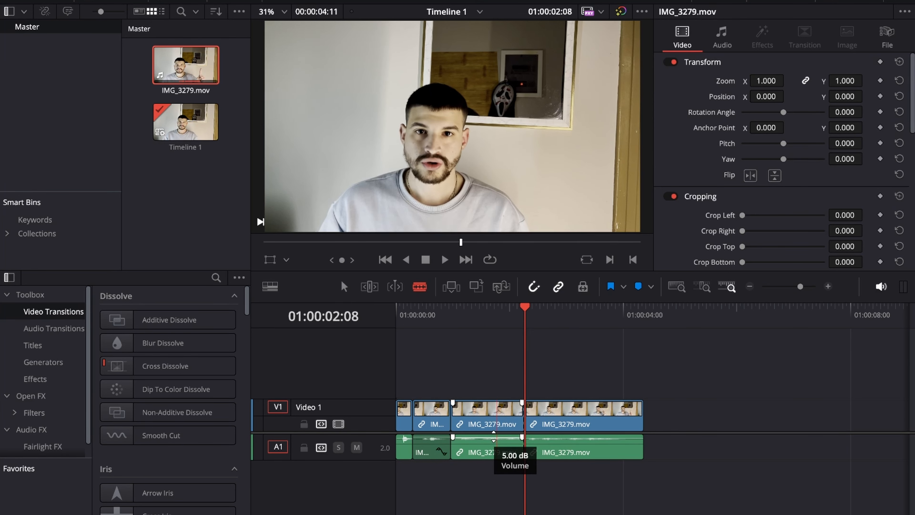
Step: Play the edited footage from the start of the timeline
key("Home")
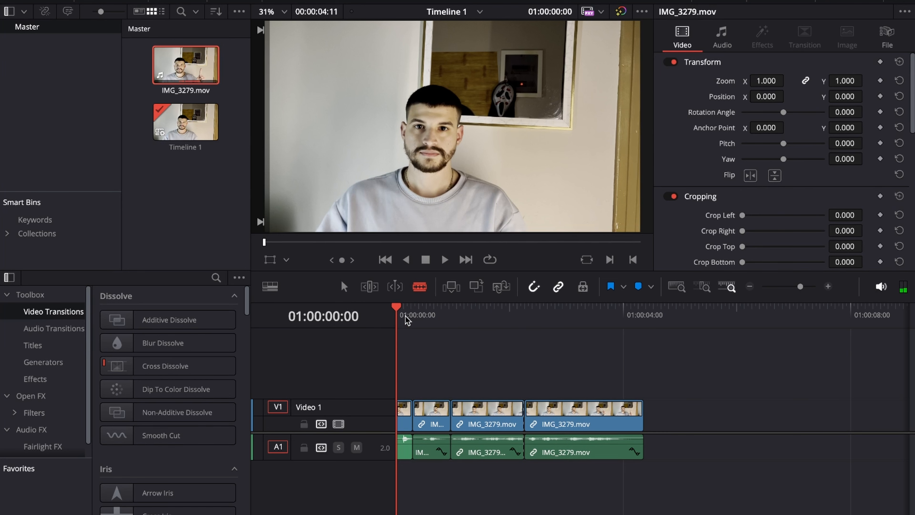
key("space")
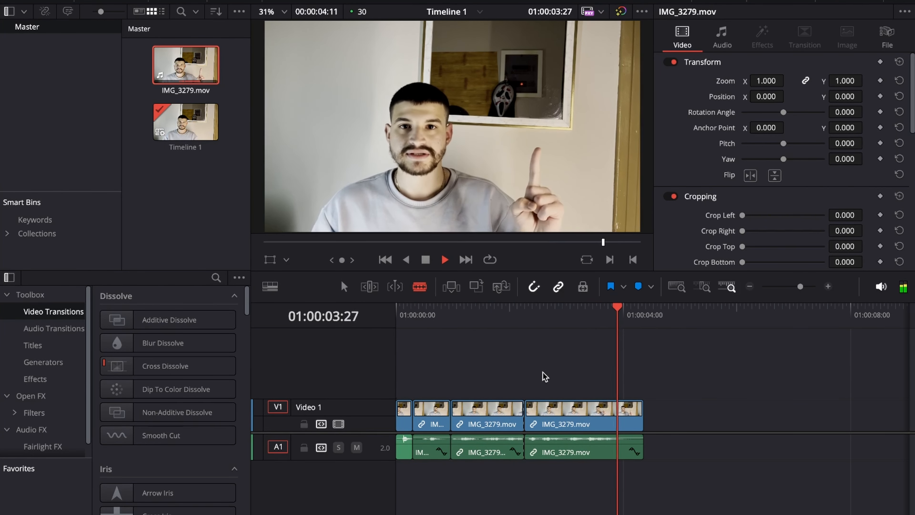
Step: Add a second video track above Video 1 and name it Template
left_click(342, 285)
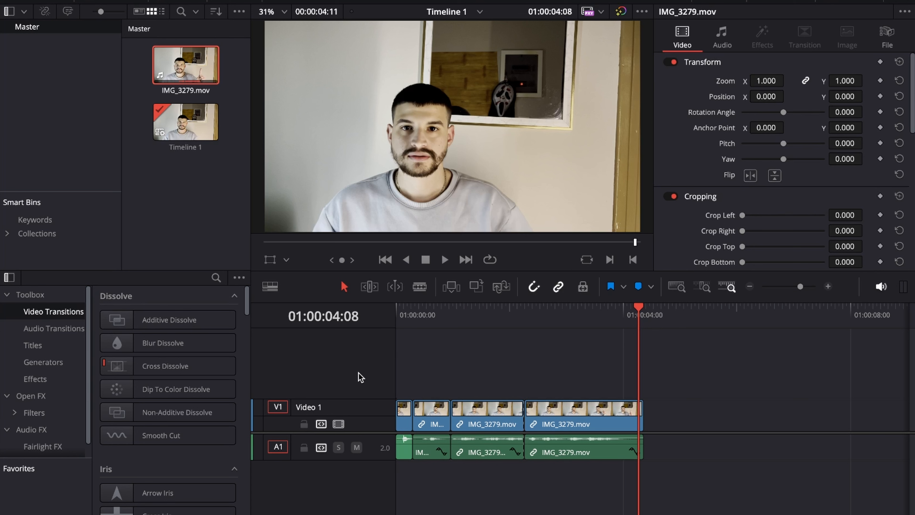
right_click(359, 385)
left_click(400, 391)
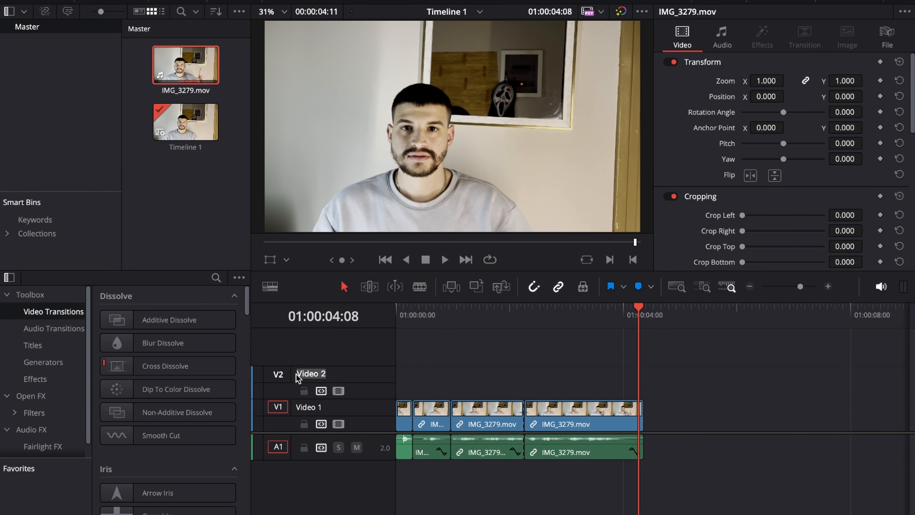
type("Template")
key("Return")
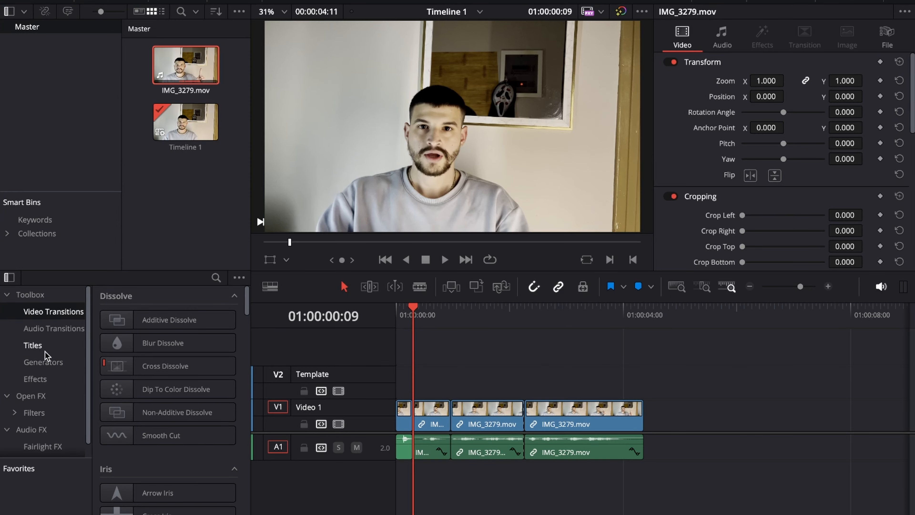
Step: Place a basic Text title on the Template track from 01:00:00:09 to the footage's end and split it at 01:00:00:29
left_click(36, 345)
left_click_drag(169, 412, 453, 375)
key("b")
left_click(451, 379)
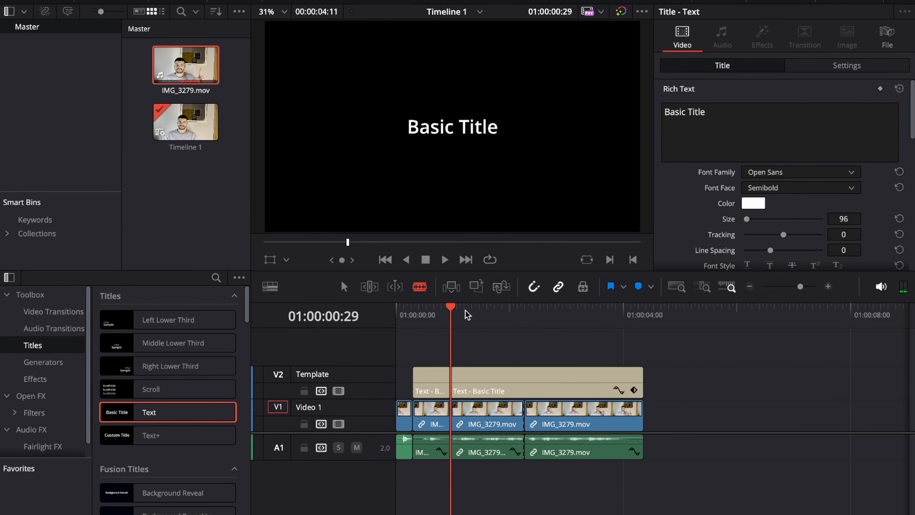
Step: Split the remaining title at 01:00:01:14 and at each following spoken phrase, up to a last cut at 01:00:03:10
key("space")
key("space")
left_click(479, 373)
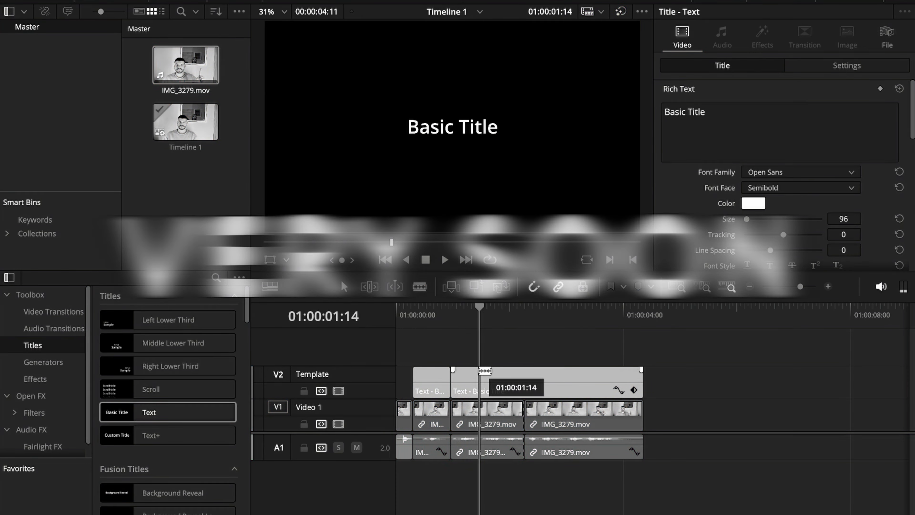
key("space")
left_click(498, 378)
left_click(524, 379)
key("space")
left_click(561, 377)
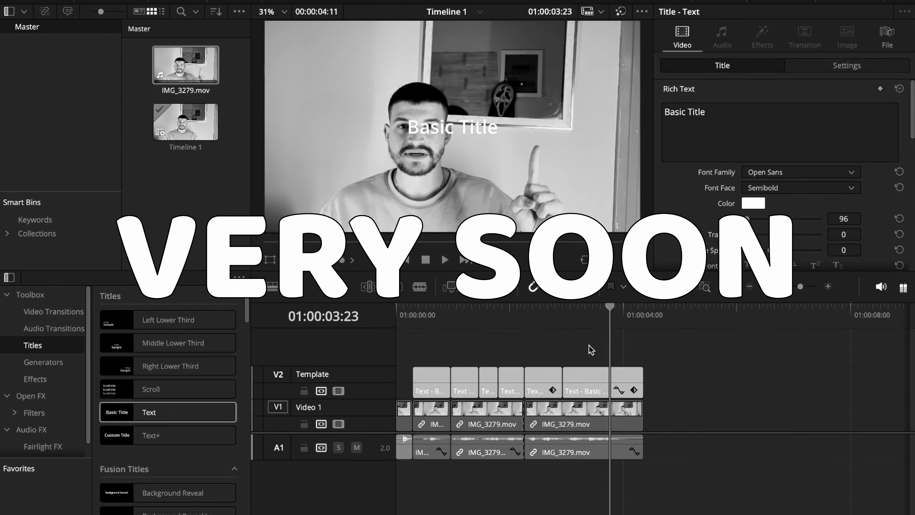
left_click(586, 314)
left_click(586, 375)
Step: Replace the first title segment's text with OKAY
left_click_drag(586, 314, 429, 333)
left_click(435, 377)
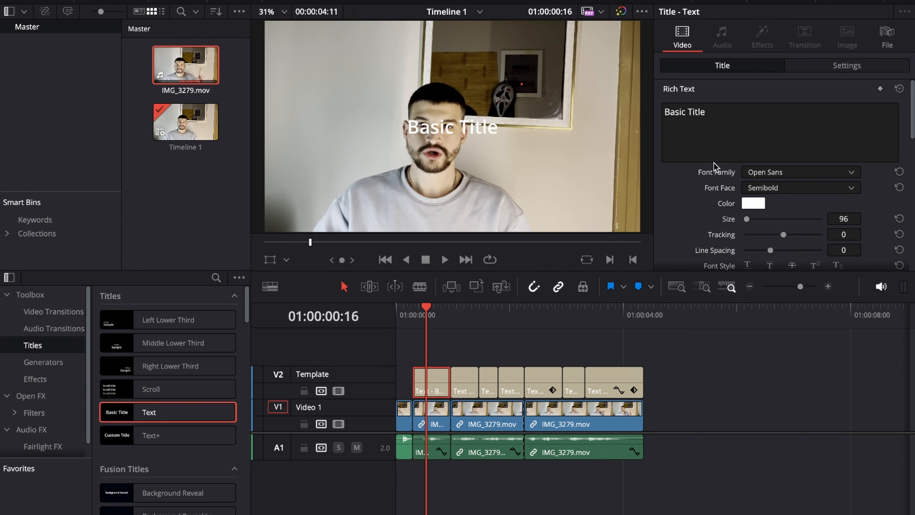
triple_click(732, 114)
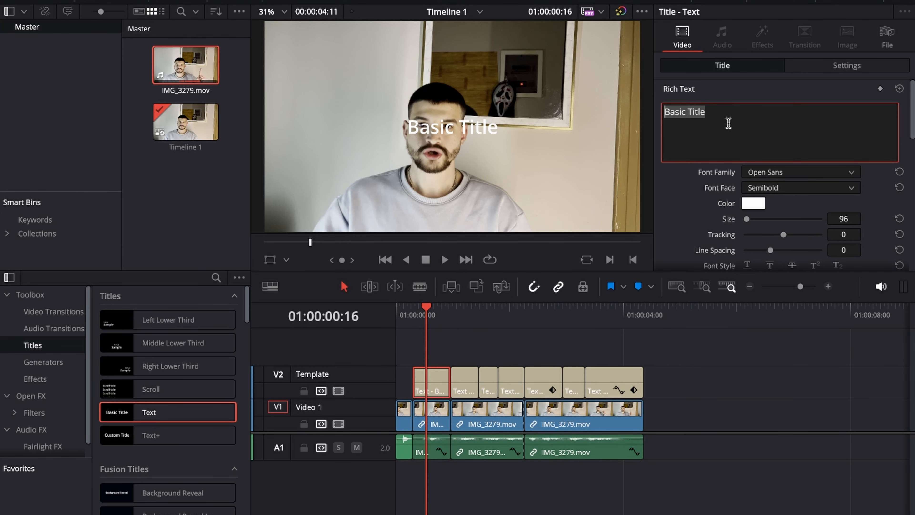
key("BackSpace")
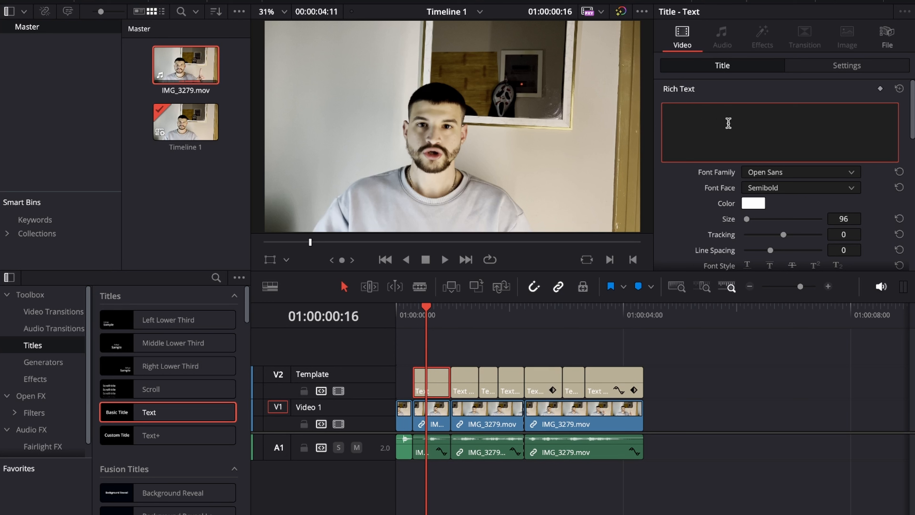
type("OKAY")
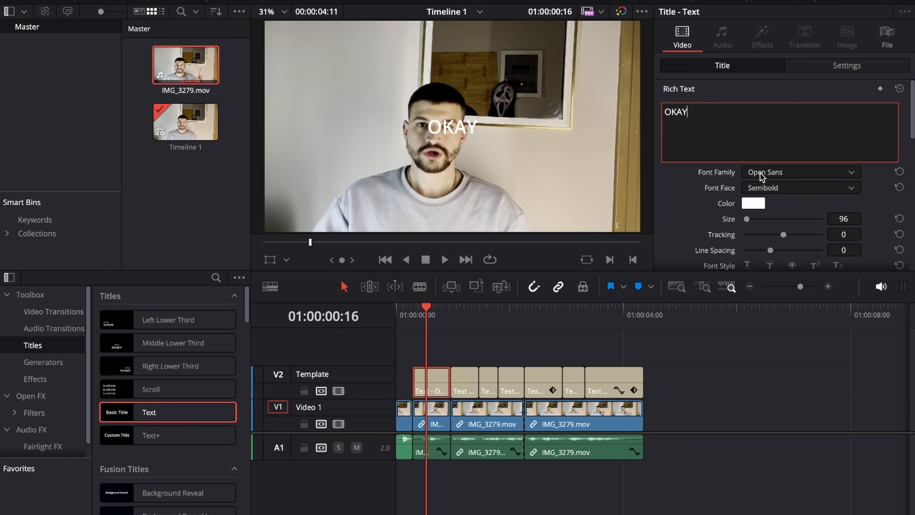
Step: Change the OKAY title's font family to Baloo Bhaijaan
left_click(759, 173)
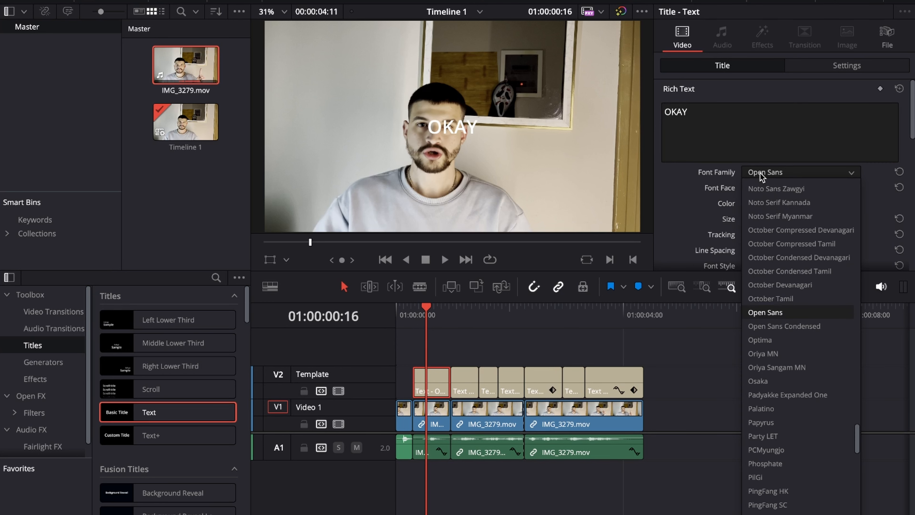
scroll(798, 263, "up", 20)
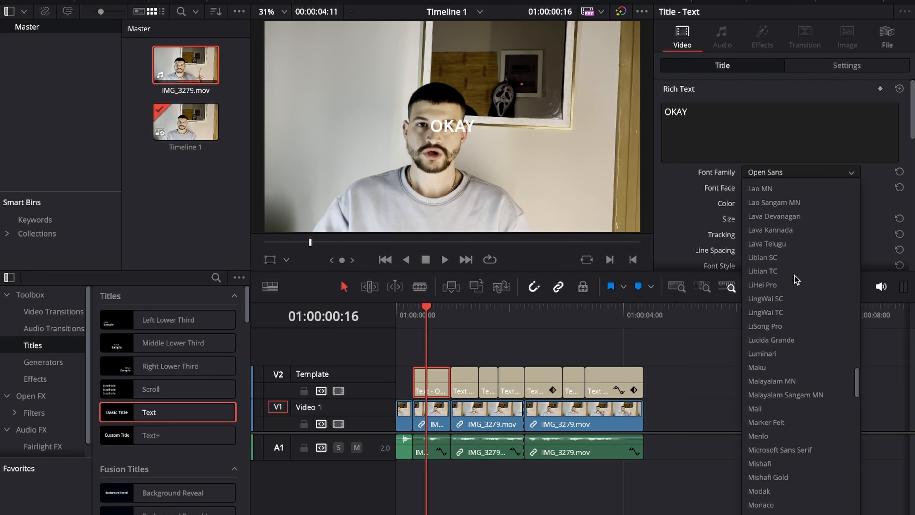
scroll(795, 278, "up", 20)
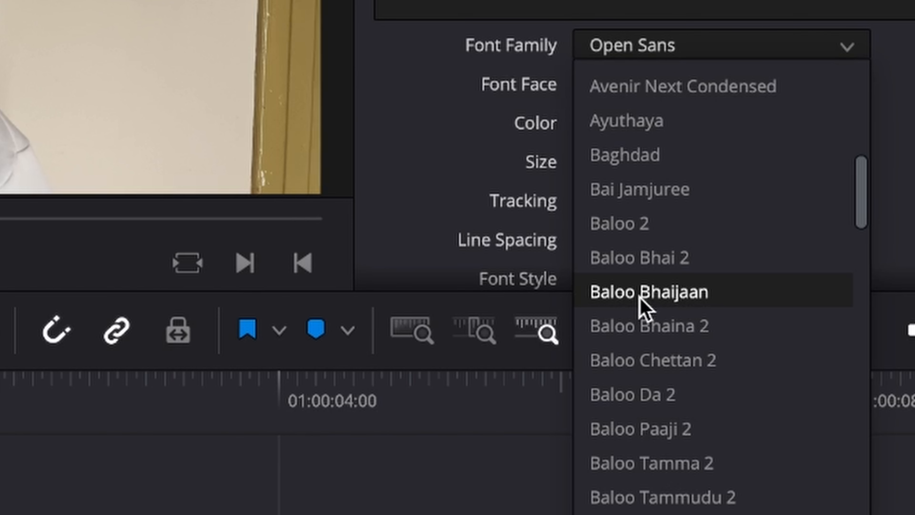
left_click(767, 271)
Step: Give the OKAY title a black, outside-only stroke of size 8
scroll(760, 175, "down", 5)
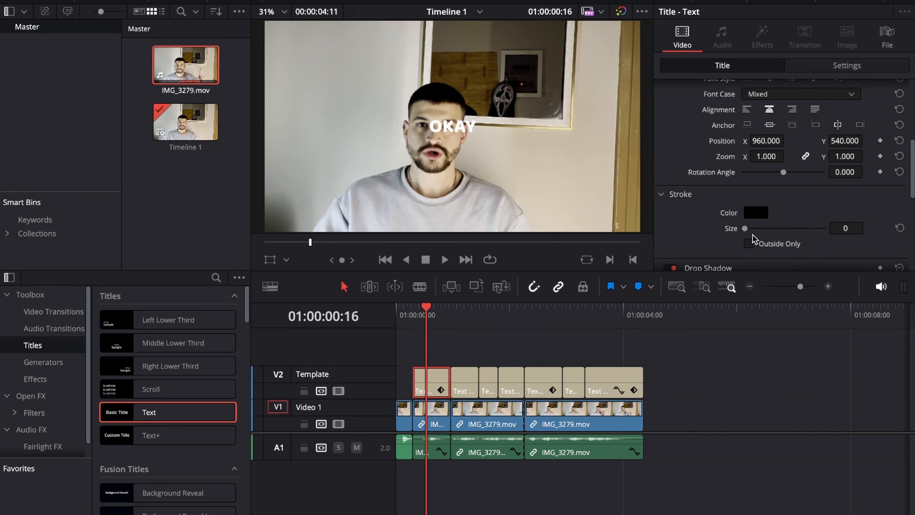
left_click(749, 244)
left_click_drag(745, 228, 786, 230)
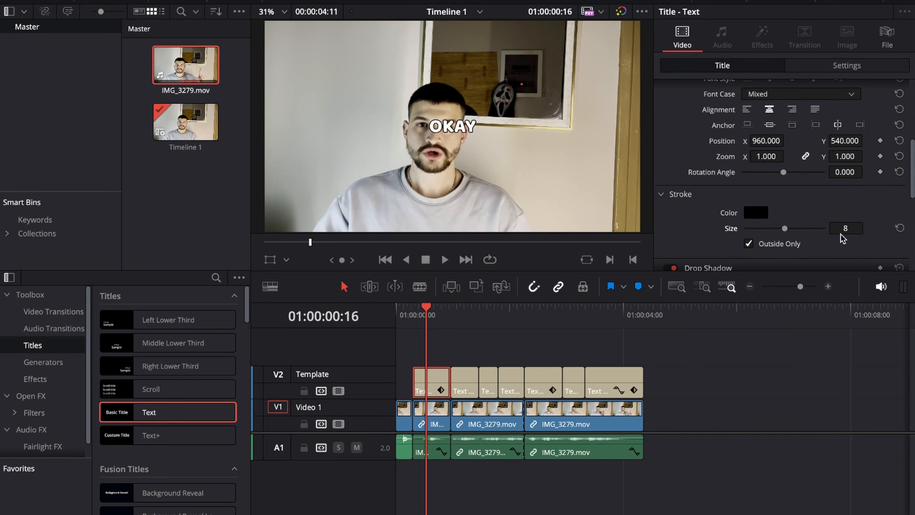
Step: Scale the OKAY title to a zoom of 2.160 and move it to position X -96, Y -363
left_click(847, 65)
left_click_drag(765, 108, 789, 108)
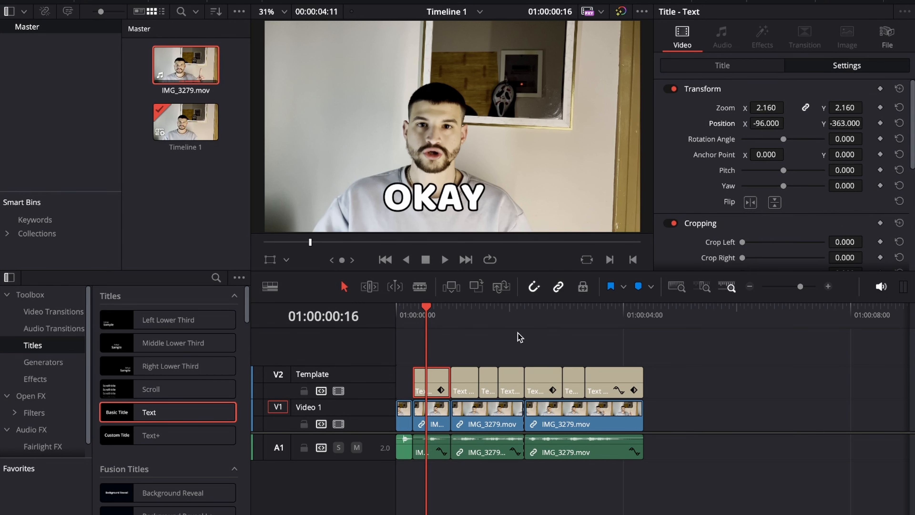
Step: Scrub between 01:00:00:09 and the following title segment to check the OKAY caption's timing
left_click(451, 321)
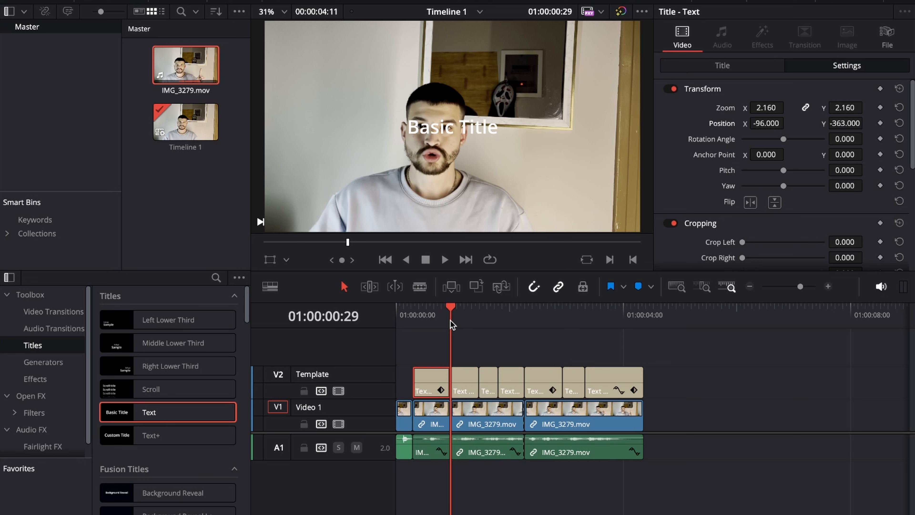
left_click(461, 321)
left_click(416, 321)
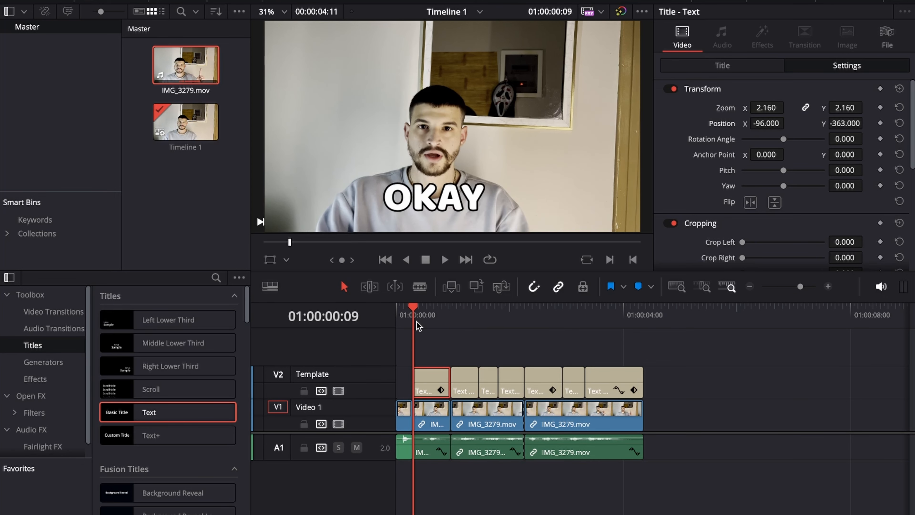
left_click(446, 322)
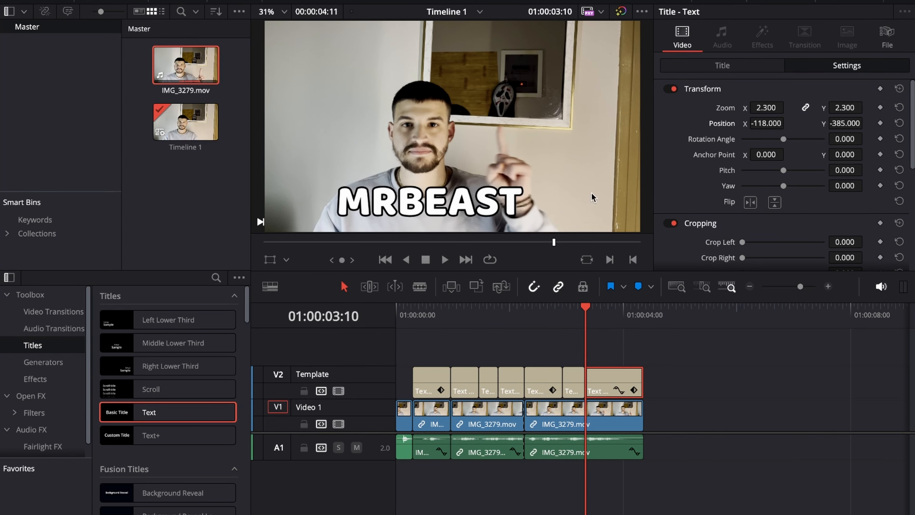
Step: Play the timeline from 01:00:00:00 to review the captions up to MRBEAST
left_click_drag(586, 325, 328, 321)
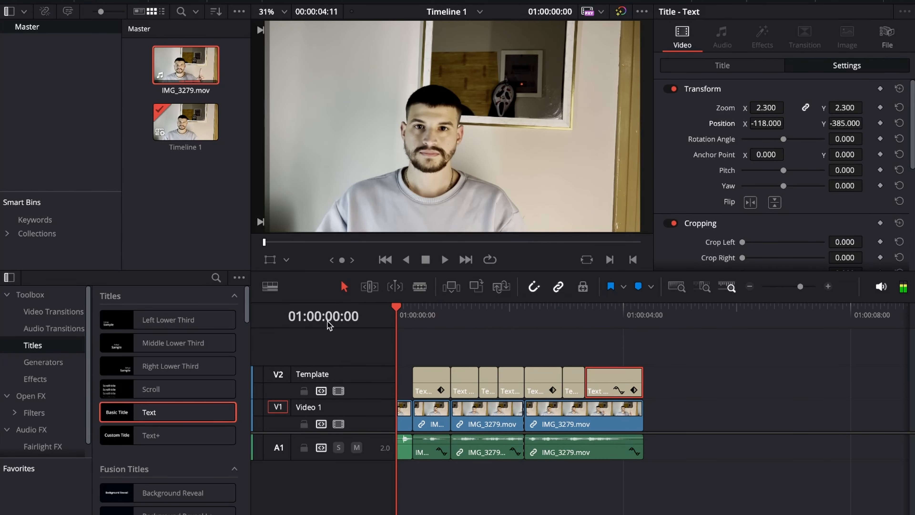
key("space")
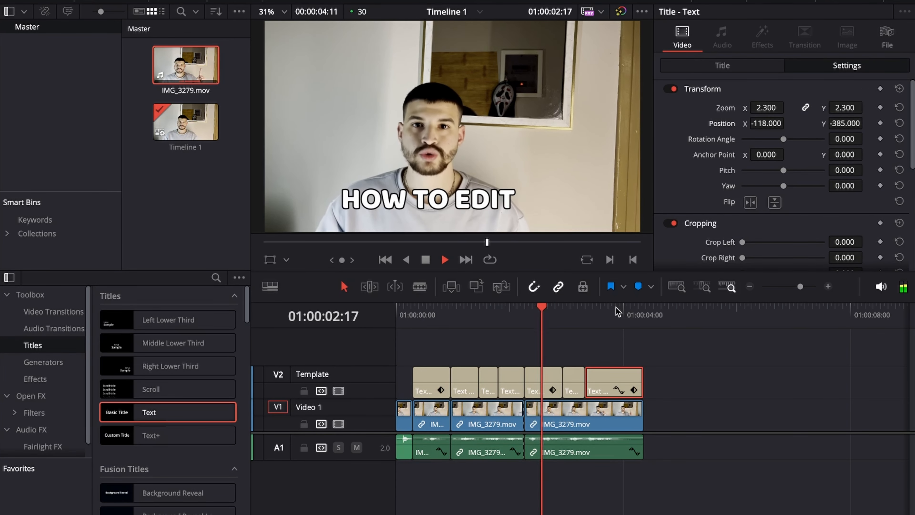
key("space")
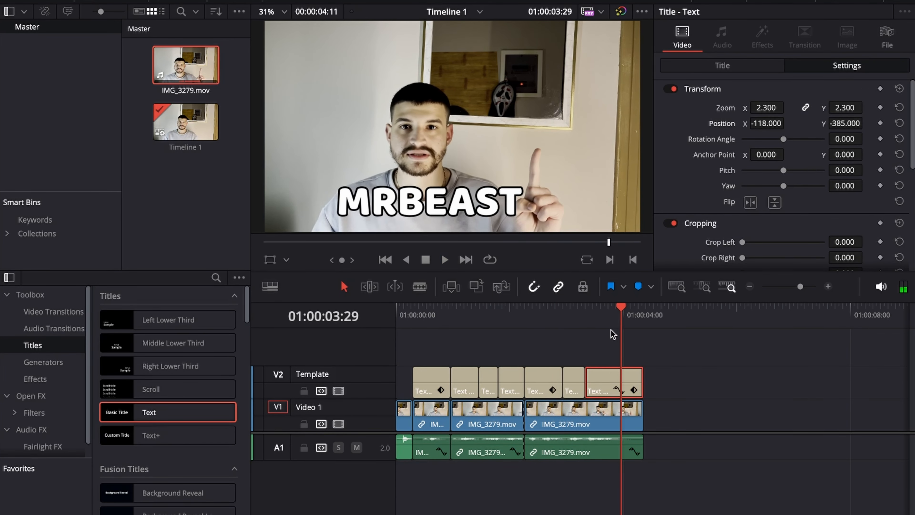
Step: Apply a Blur Dissolve transition to the start of the OKAY title
left_click(428, 314)
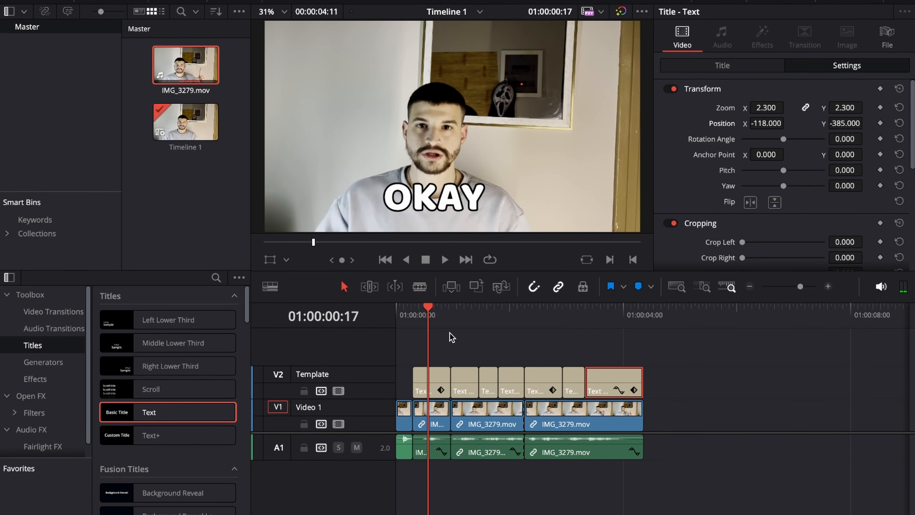
left_click(434, 382)
left_click(53, 311)
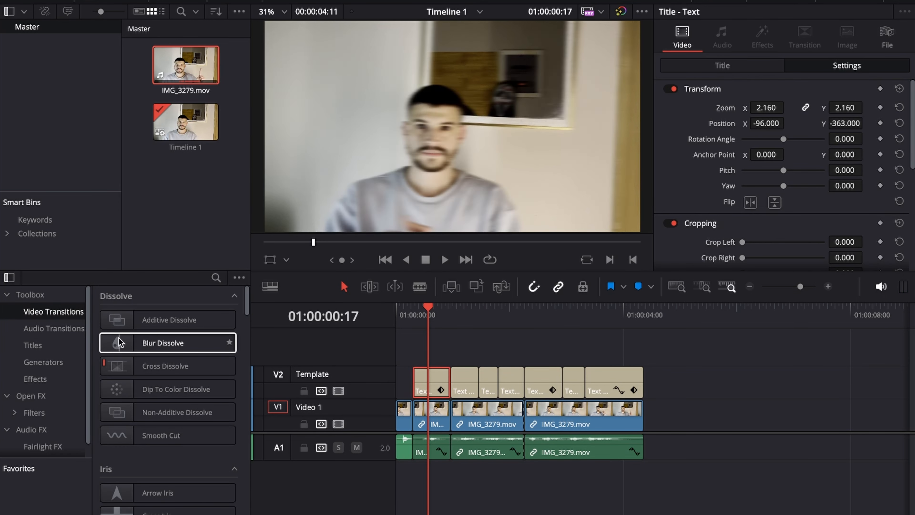
left_click_drag(119, 342, 418, 375)
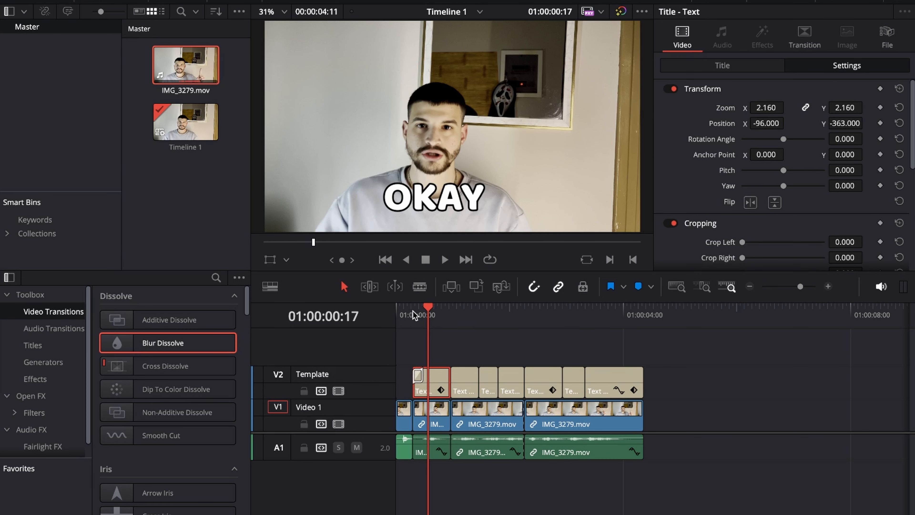
Step: Play the timeline from the beginning to review the Blur Dissolve transitions between the captions
left_click_drag(412, 319, 445, 325)
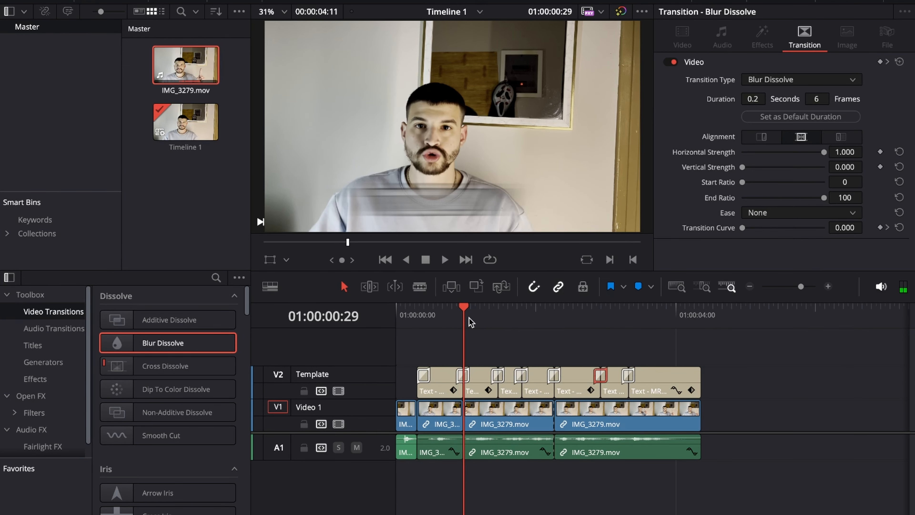
key("Home")
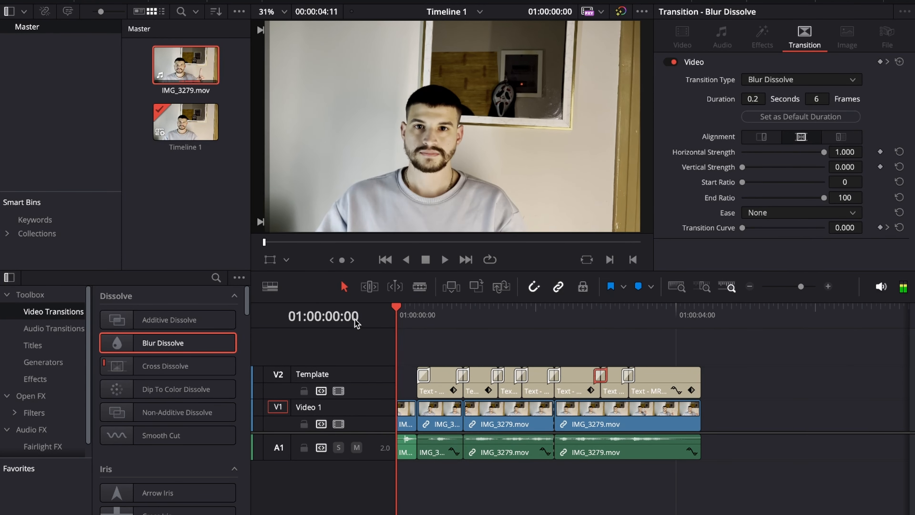
key("space")
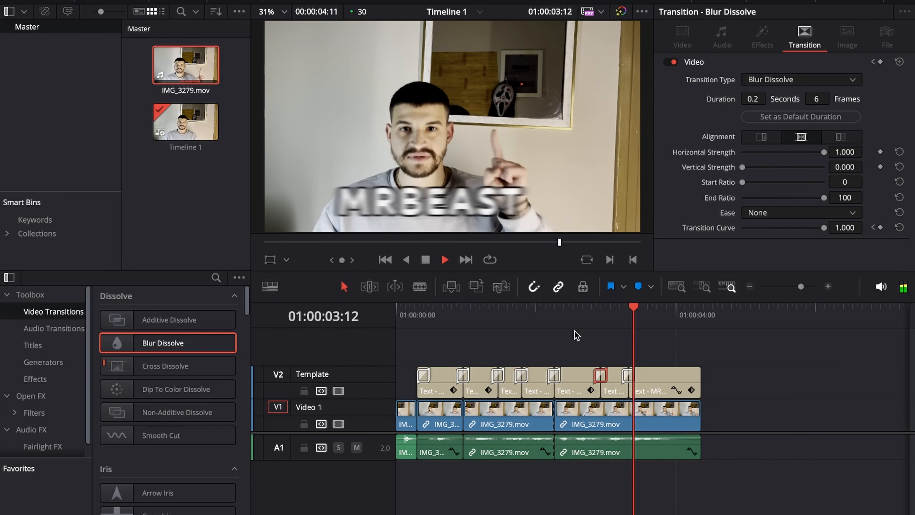
key("space")
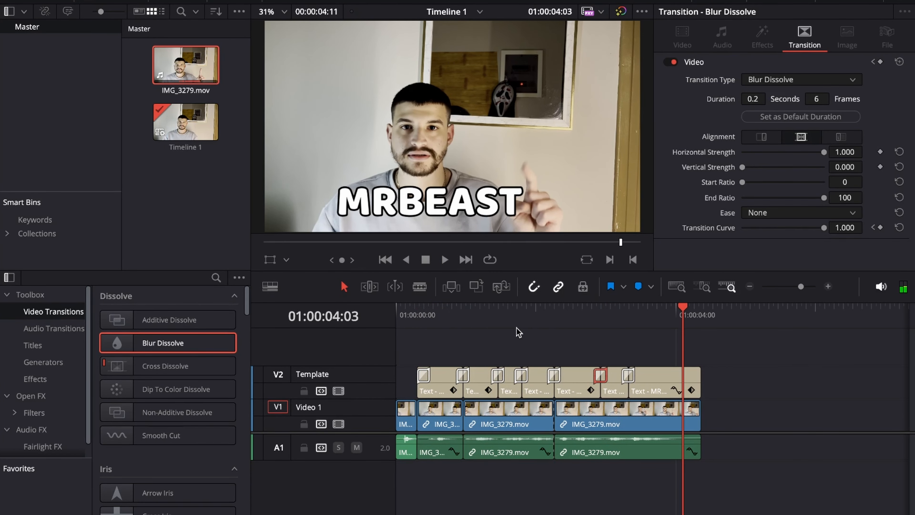
Step: Import the Swipe Swoosh sound effect from the sound effects folder and place it above the OKAY title at 01:00:00:09
left_click(414, 326)
key("super+i")
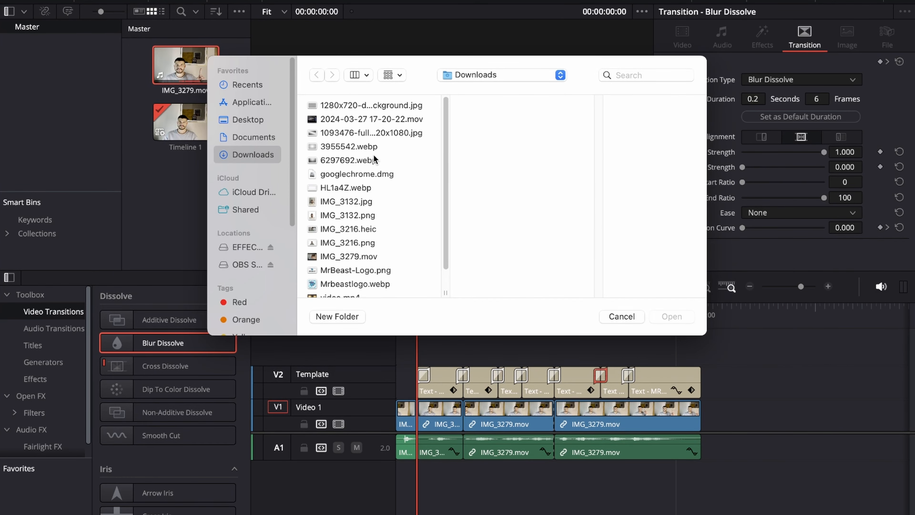
scroll(374, 159, "down", 2)
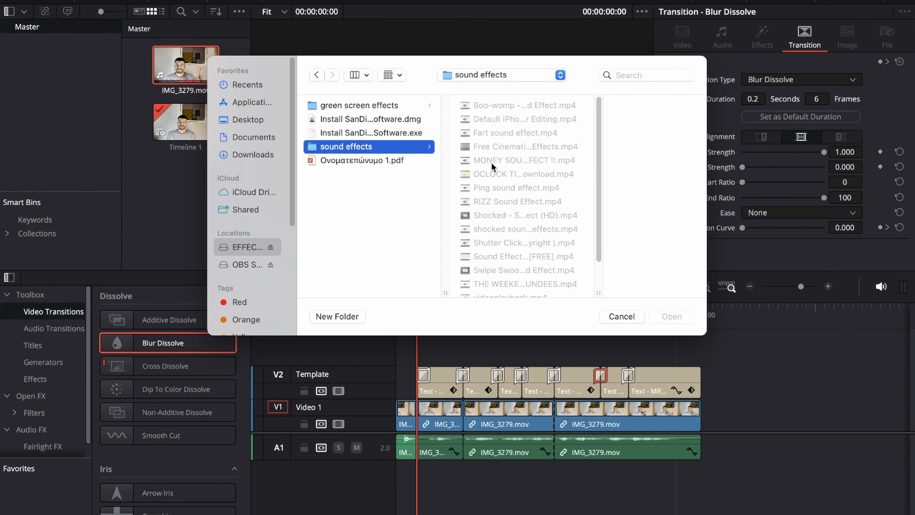
scroll(504, 165, "down", 3)
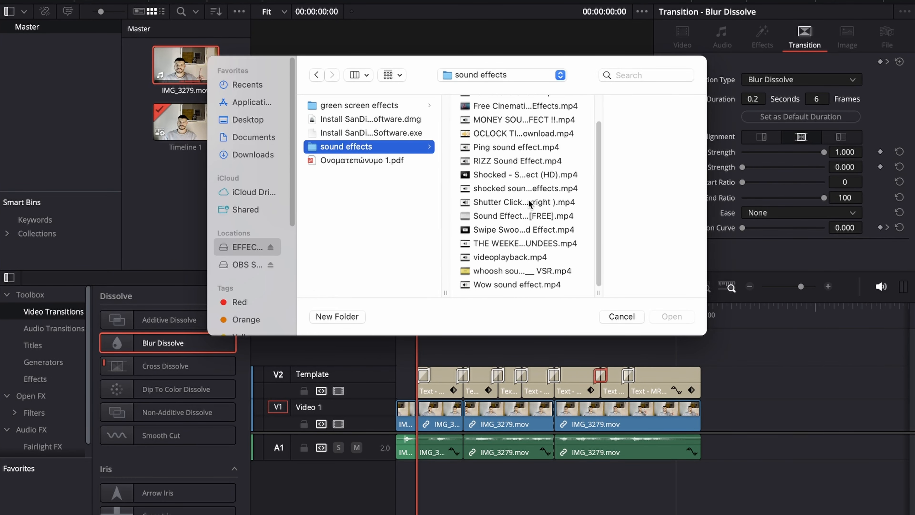
double_click(507, 230)
left_click_drag(201, 126, 414, 349)
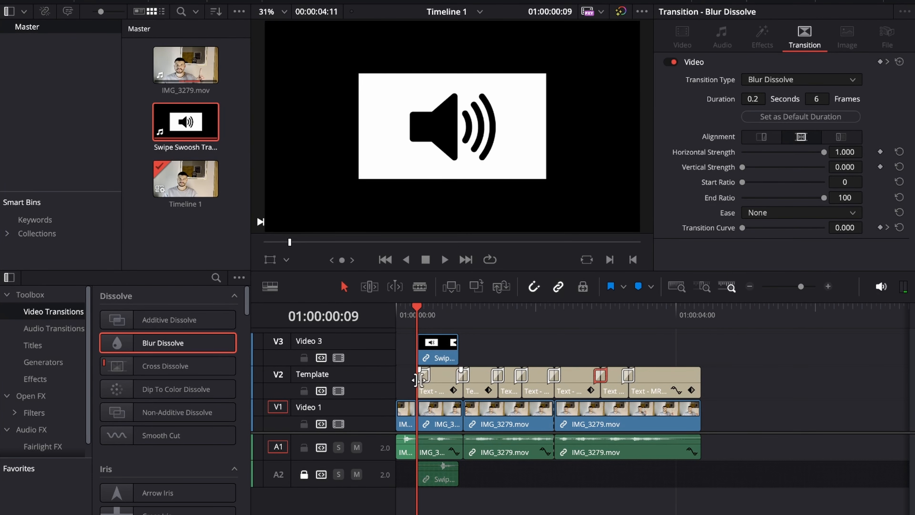
Step: Remove the swoosh clip's video part from track V3, keep its audio, and unlock track A2
right_click(434, 349)
left_click(464, 206)
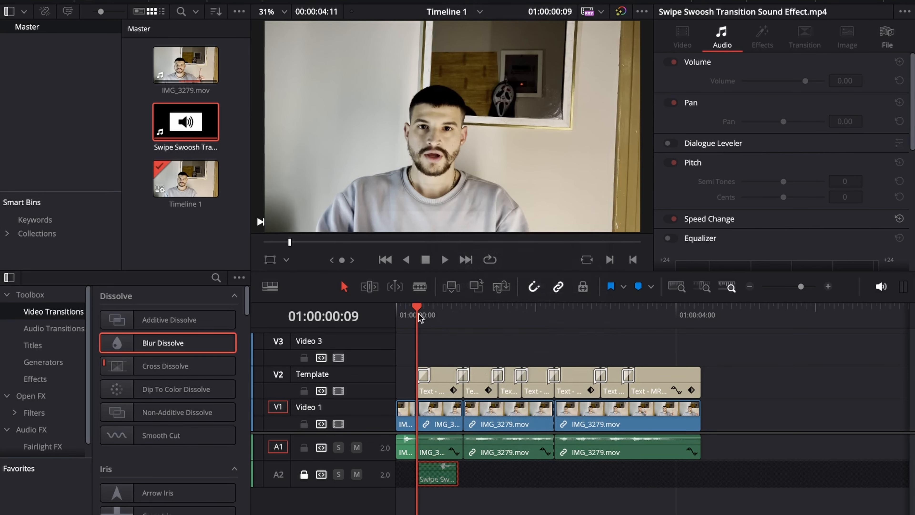
left_click(303, 474)
Step: Split the swoosh audio at 01:00:00:18 and delete the part before the cut
right_click(454, 478)
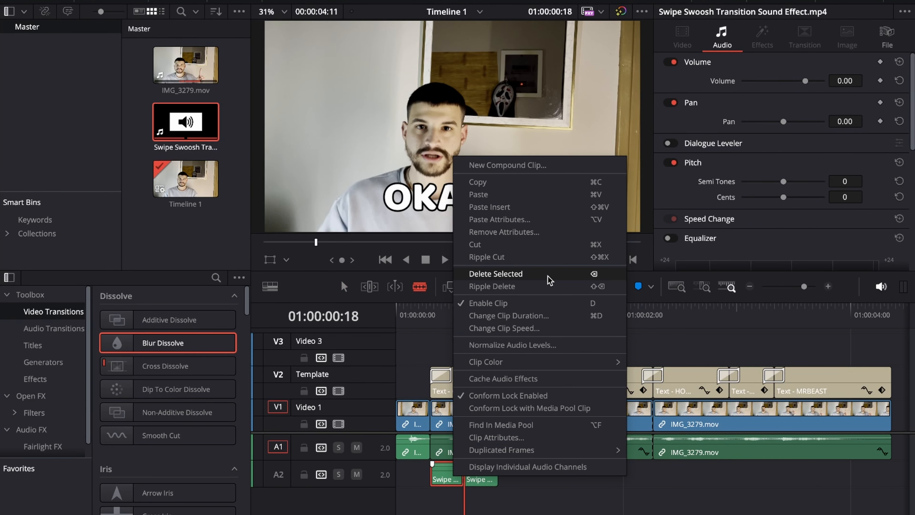
left_click(495, 273)
key("a")
Step: Lock tracks A1, V1, V2 and V3, leaving only A2 editable
left_click(303, 448)
left_click(304, 424)
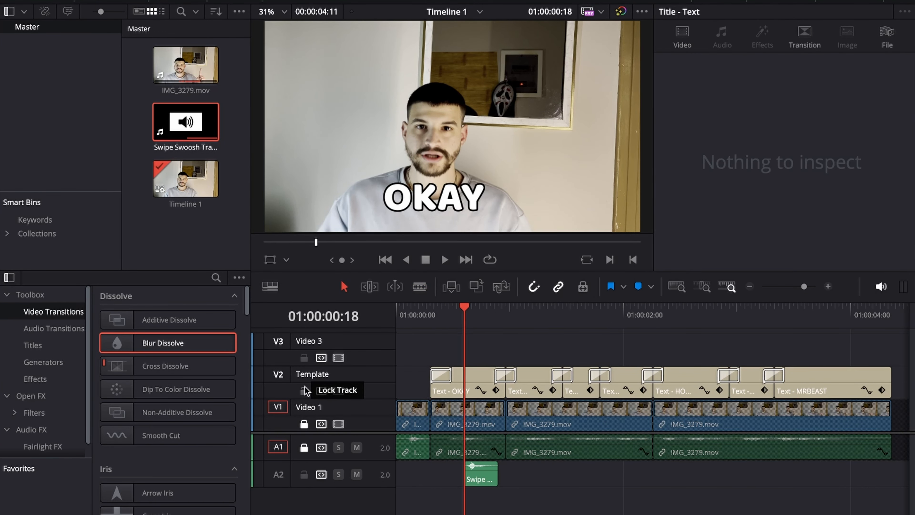
left_click(304, 391)
left_click(304, 357)
Step: Move the swoosh sound to the start of the OKAY title and set its volume to -10
left_click_drag(473, 477, 439, 477)
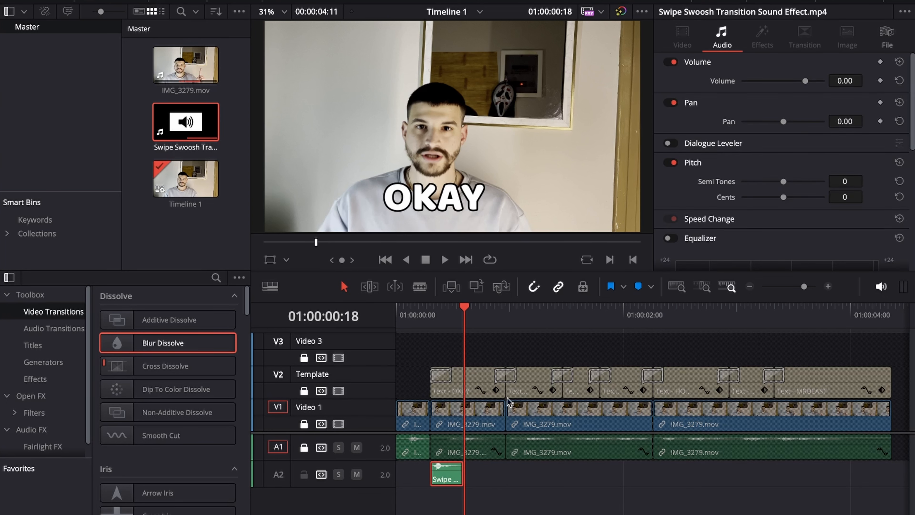
left_click_drag(447, 469, 446, 471)
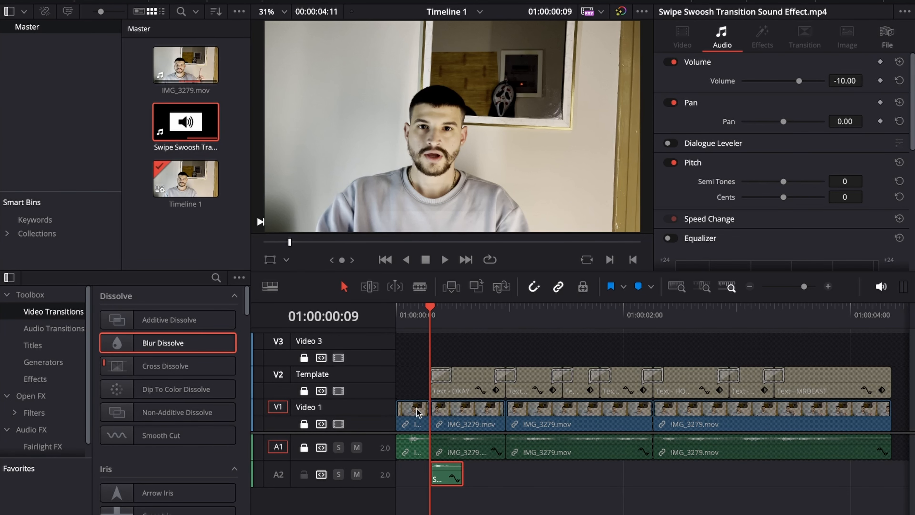
Step: Copy the swoosh sound and paste it on track A2 at the start of every following caption
right_click(443, 469)
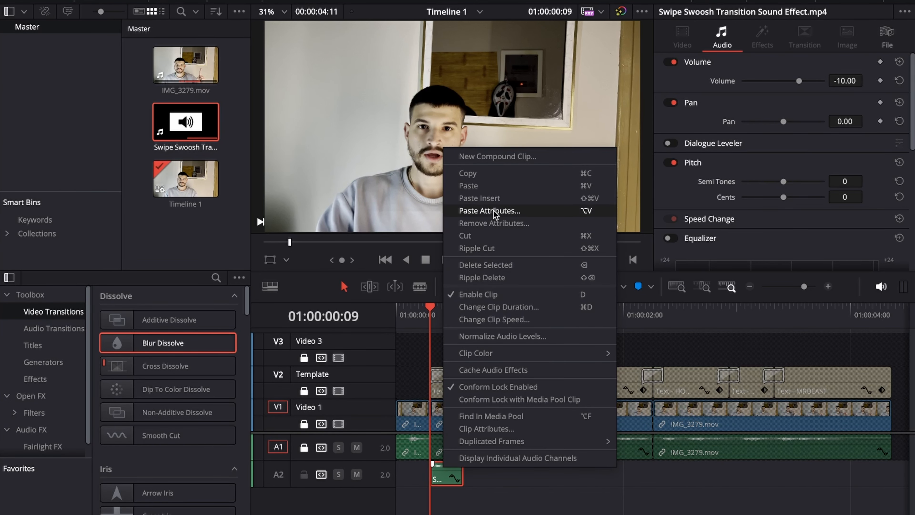
left_click(468, 174)
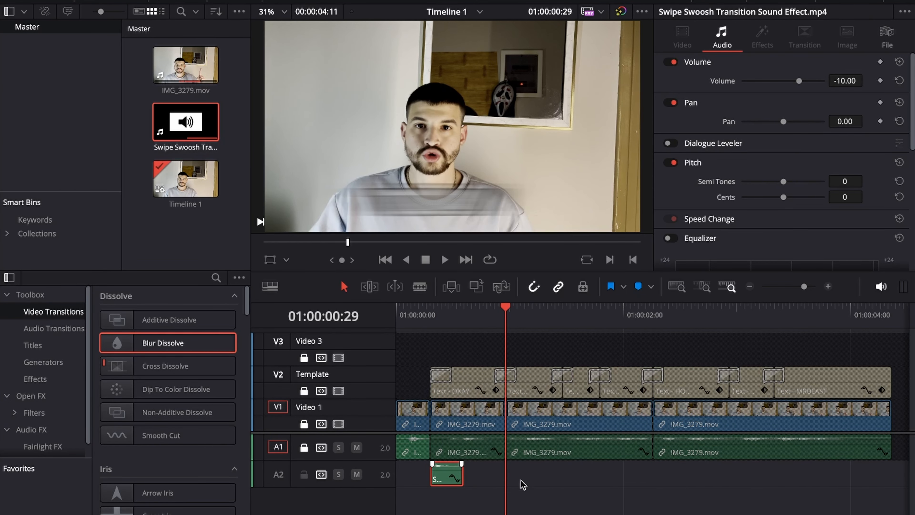
right_click(521, 482)
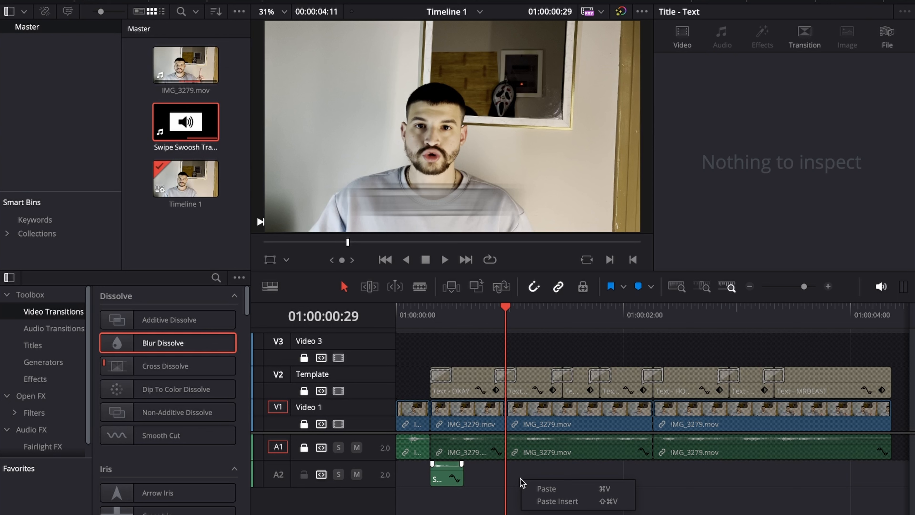
left_click(562, 491)
key("Up")
key("Down")
key("Down")
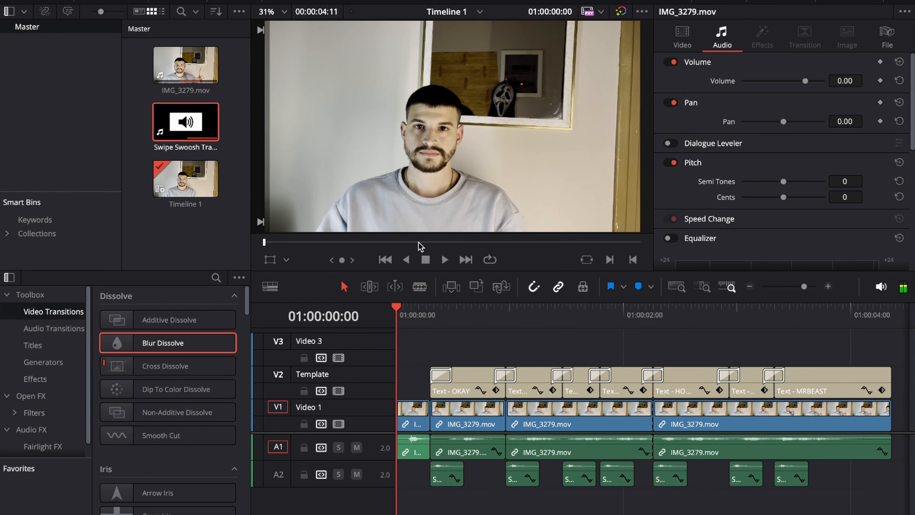
Step: Play the timeline with the swoosh sounds and set the IMG_3279.mov clip's volume to 10
key("space")
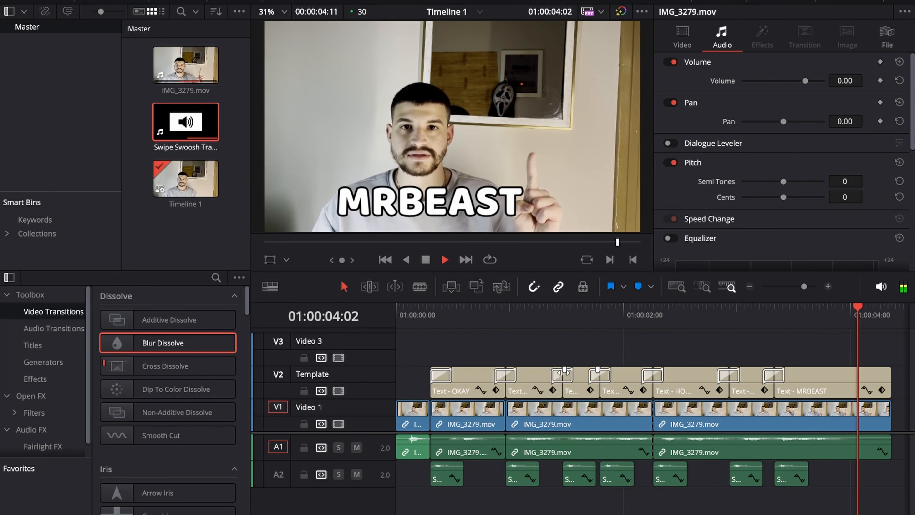
left_click(477, 326)
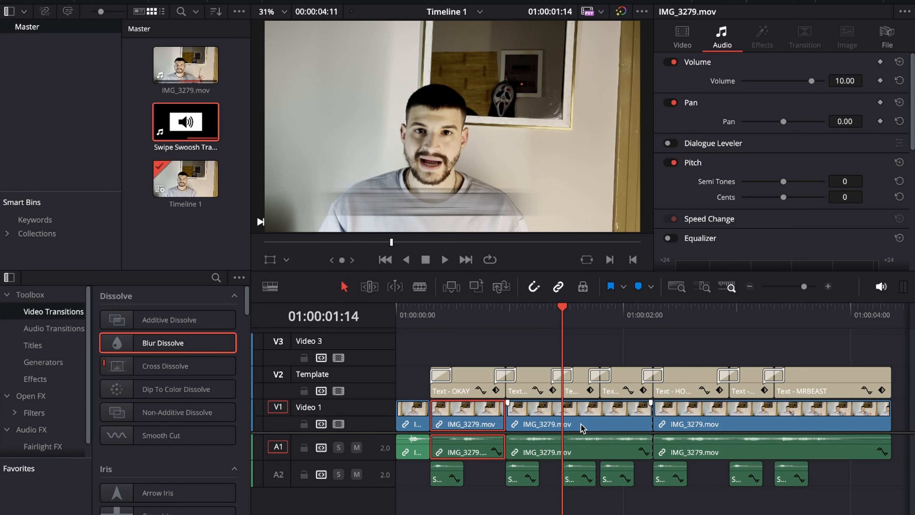
Step: Open the IMG_3279.mov clip beneath the I'M GONNA caption in Fusion and add a Tracker node between MediaIn1 and MediaOut1
left_click(582, 420)
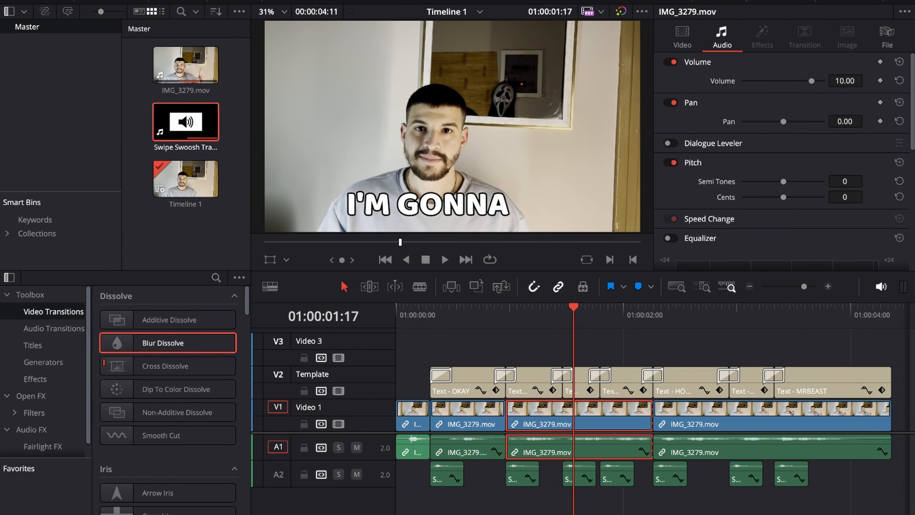
key("shift+5")
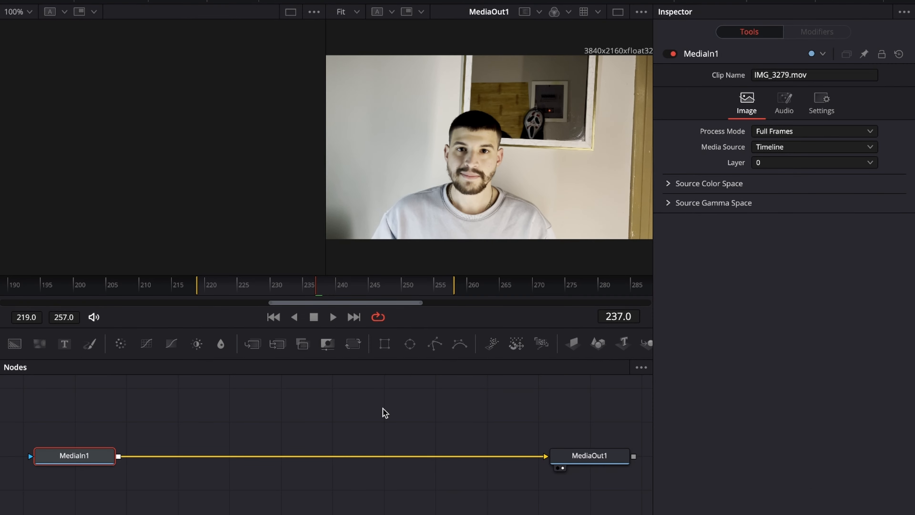
key("shift+space")
type("track")
key("Return")
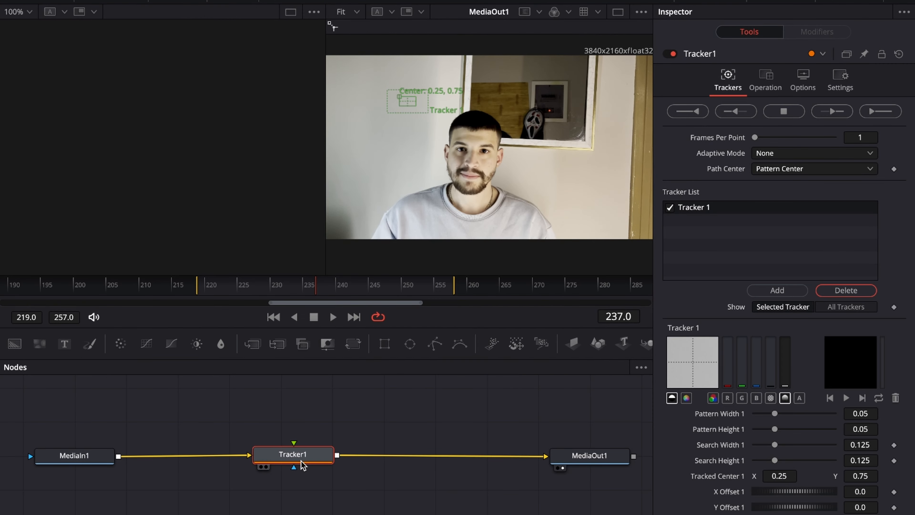
Step: Place the tracking pattern over the man's eyes and nose and track it forward from frame 219 to 257
left_click_drag(413, 115, 468, 148)
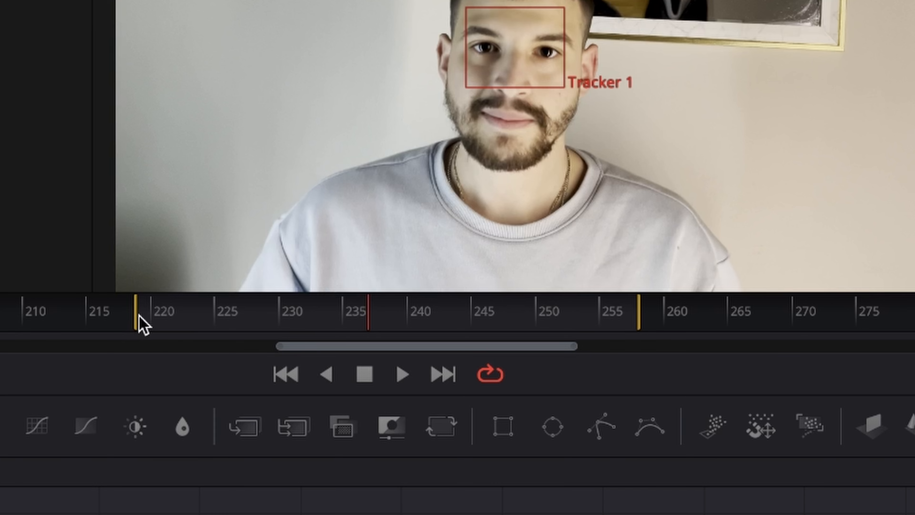
left_click(196, 287)
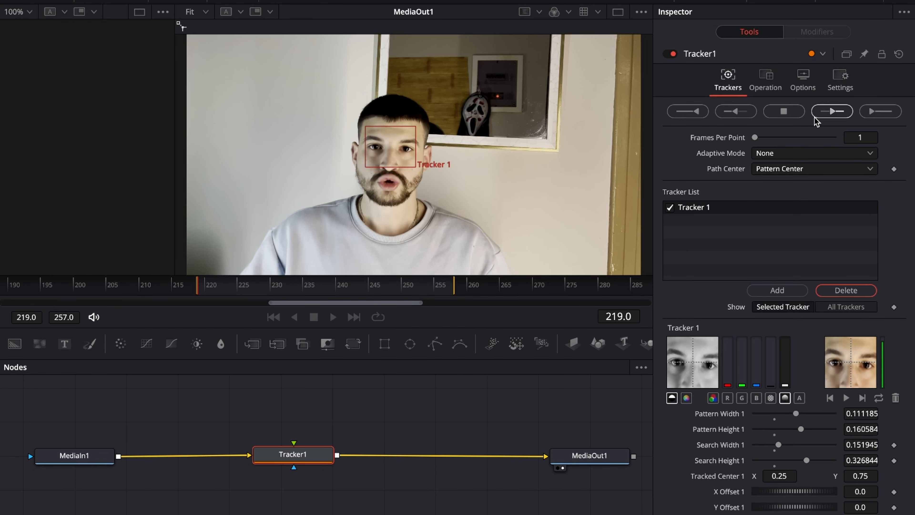
left_click(832, 111)
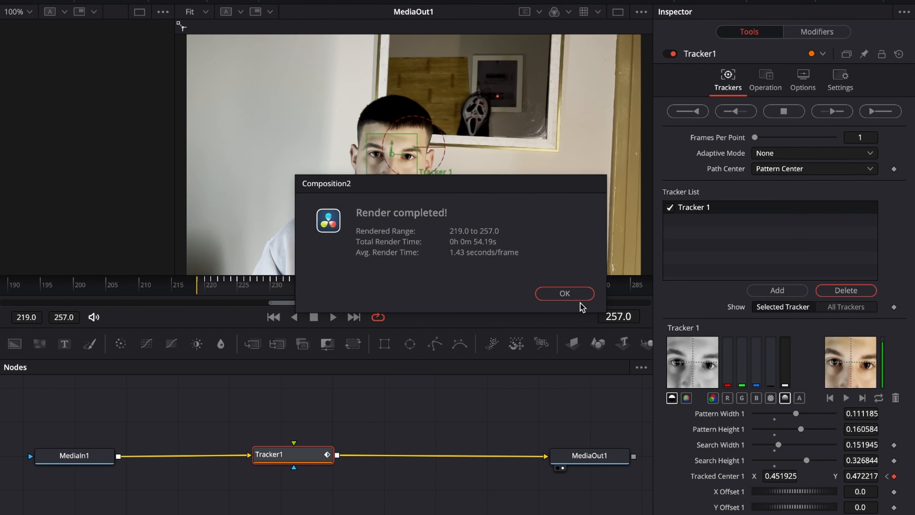
left_click(575, 300)
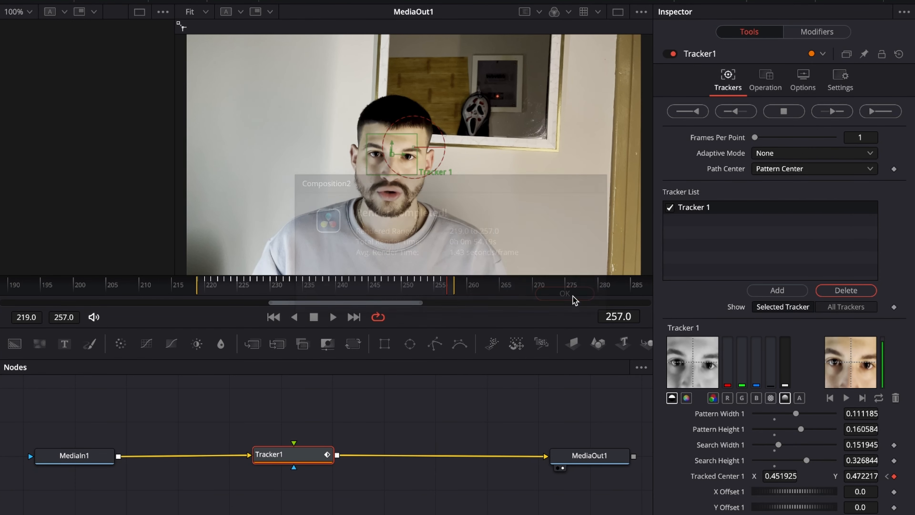
Step: Return to frame 219, set Tracker1's operation to Match Move and choose its merge mode
left_click(202, 288)
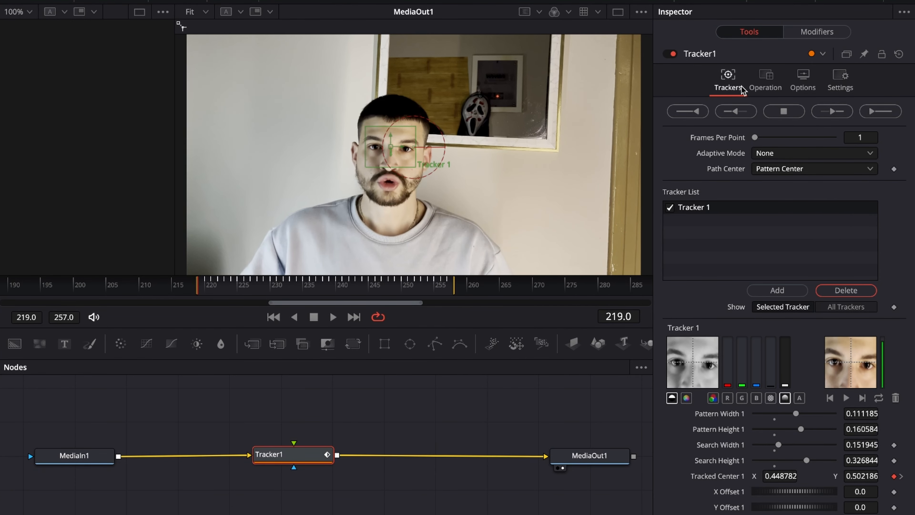
left_click(766, 86)
left_click(770, 109)
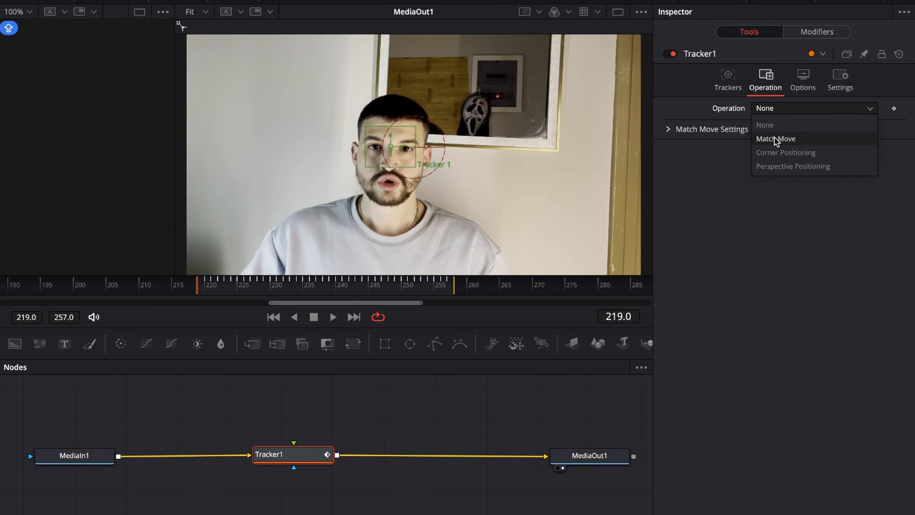
left_click(777, 138)
left_click(781, 125)
left_click(781, 141)
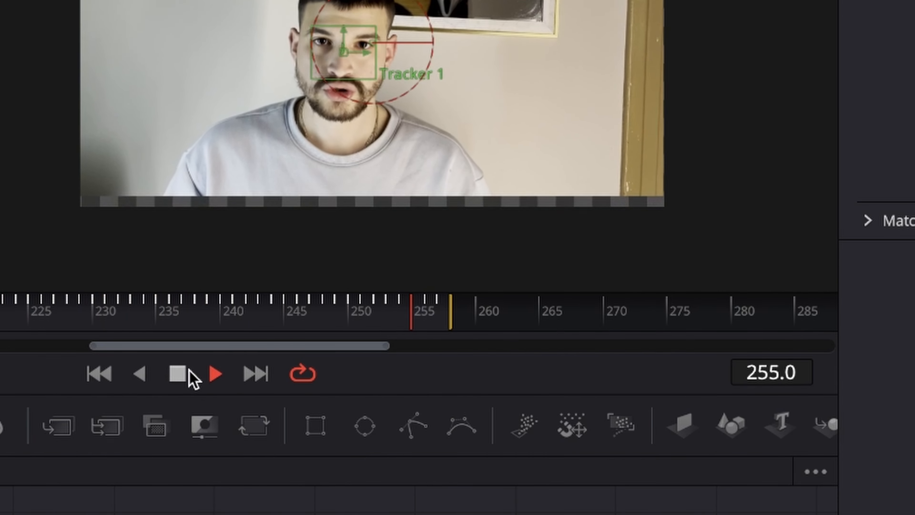
Step: Stop playback, then add a Transform node between Tracker1 and MediaOut1 and increase its size to enlarge the image
left_click(314, 317)
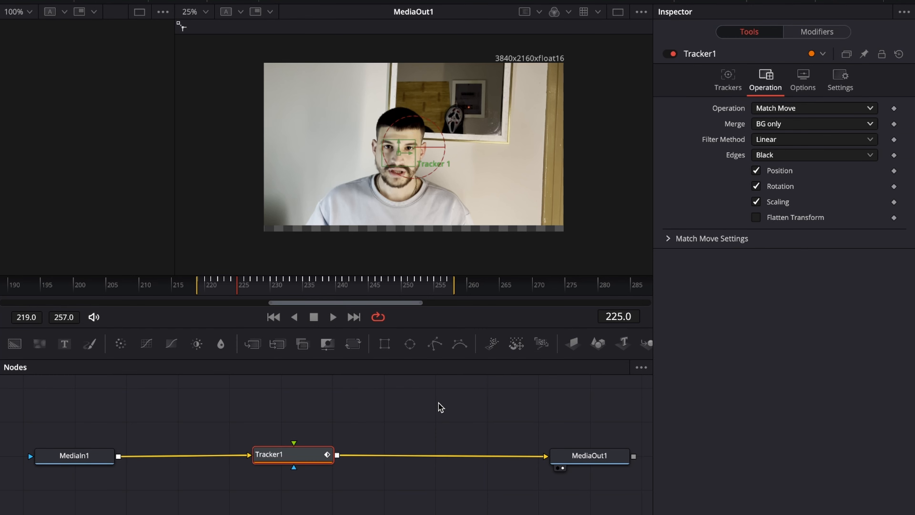
key("shift+space")
type("TRA")
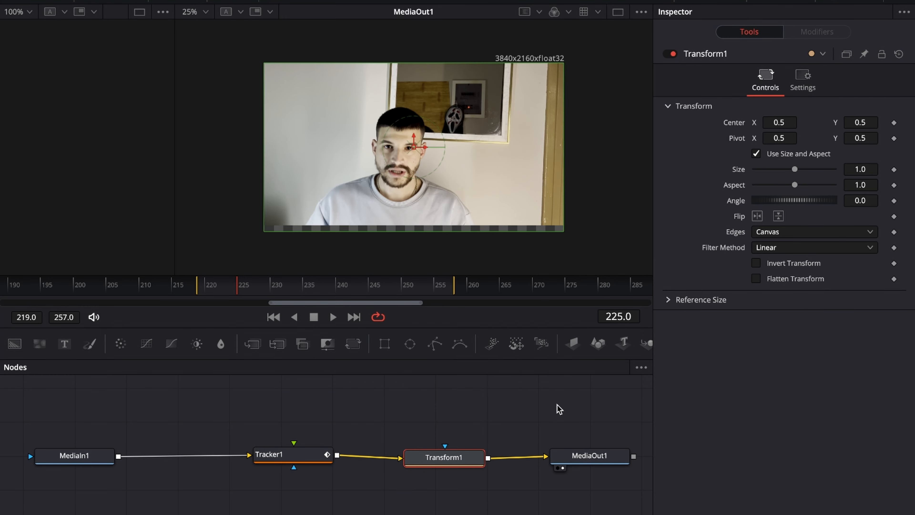
left_click_drag(853, 170, 870, 171)
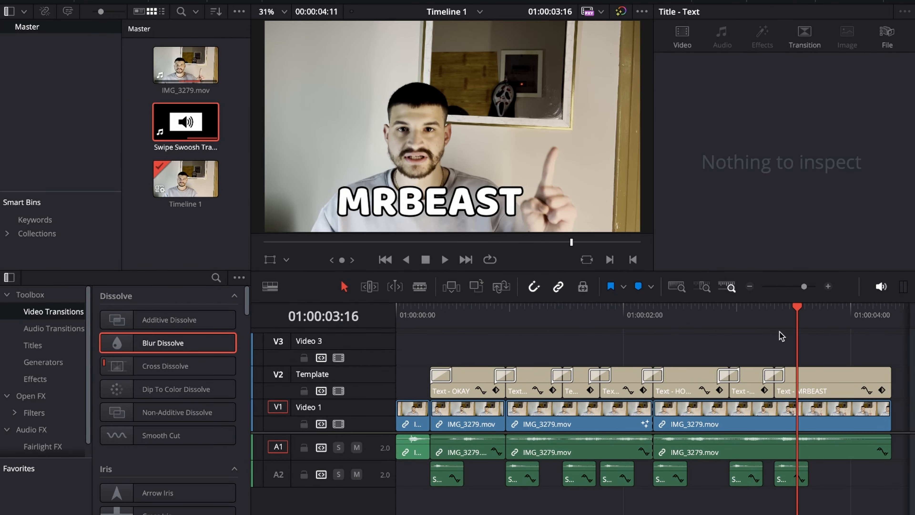
Step: Split the IMG_3279.mov clip at the start of the MRBEAST caption and review the frames just after the cut
left_click(774, 326)
key("super+b")
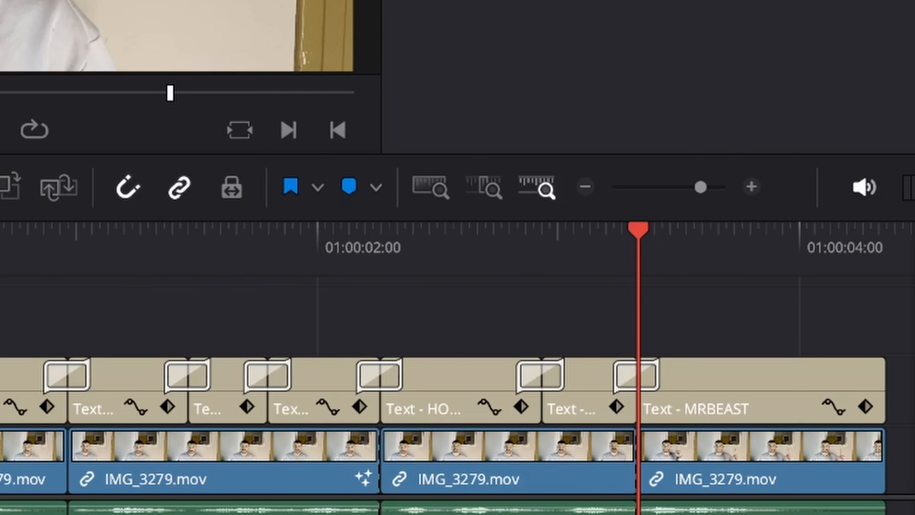
key("Right")
key("Right")
key("Right")
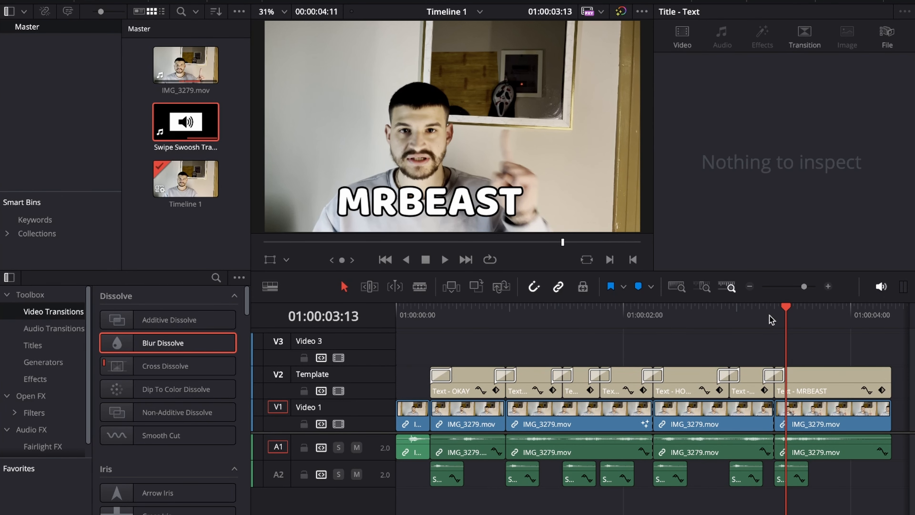
key("space")
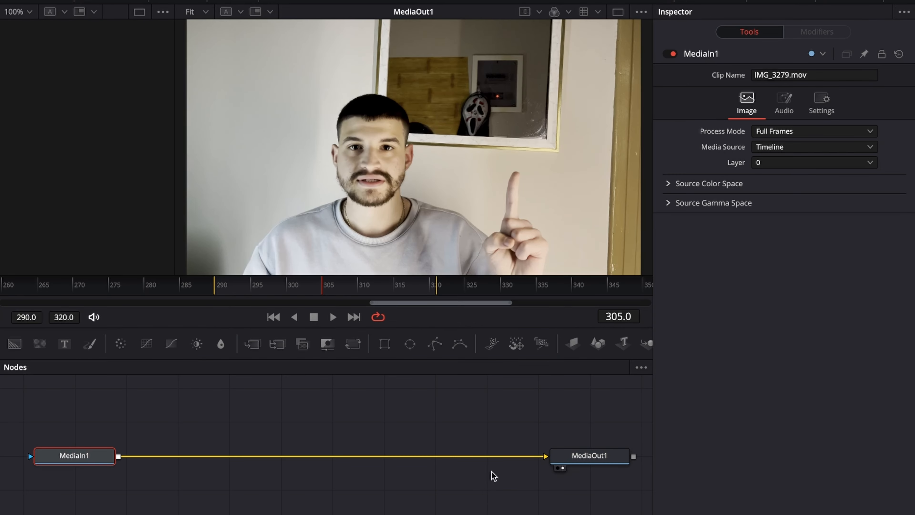
Step: Add a Tracker node between MediaIn1 and MediaOut1 and fit its pattern and search area around the raised fingertip
key("shift+space")
type("tracker")
key("Return")
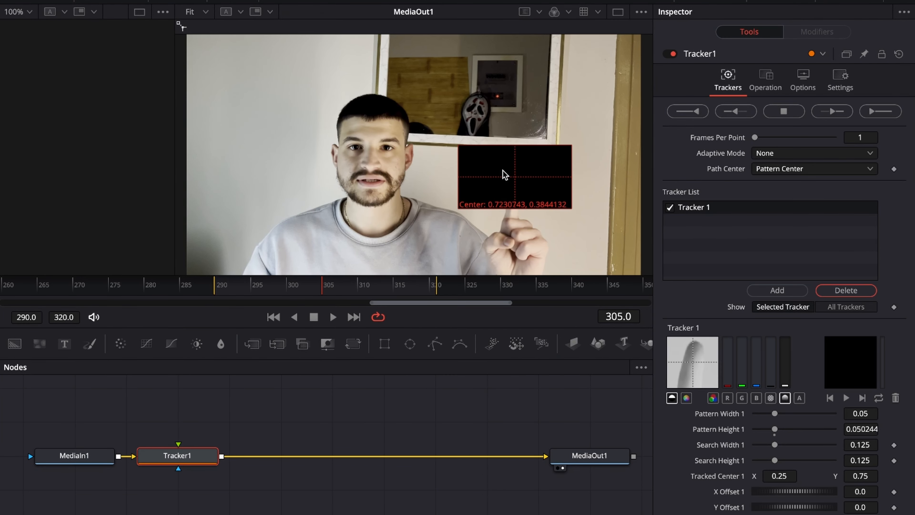
left_click_drag(503, 170, 519, 196)
left_click_drag(502, 187, 499, 186)
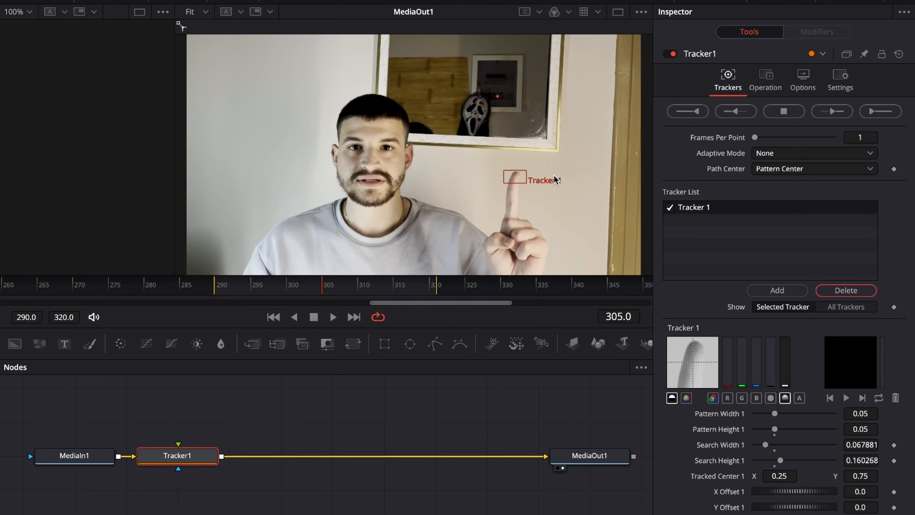
Step: Track the fingertip forward from frame 290 and return to that frame
left_click(216, 288)
left_click(838, 110)
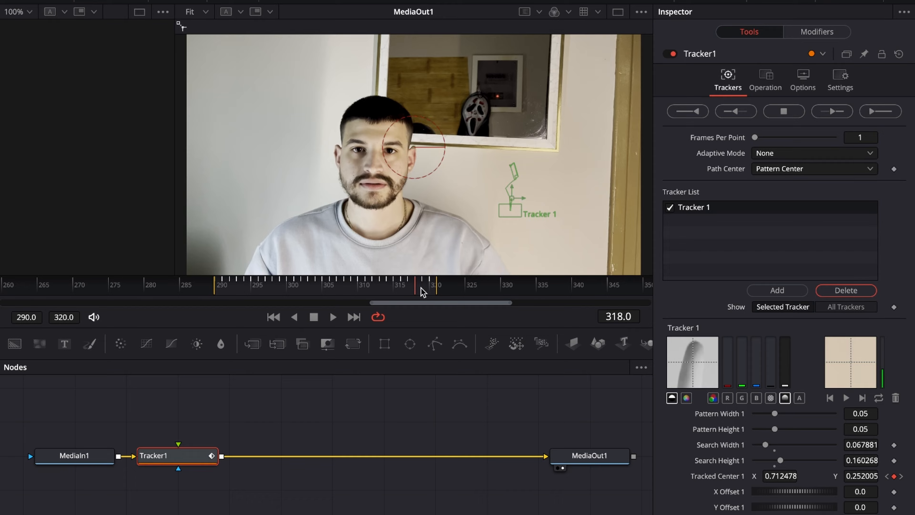
left_click(215, 286)
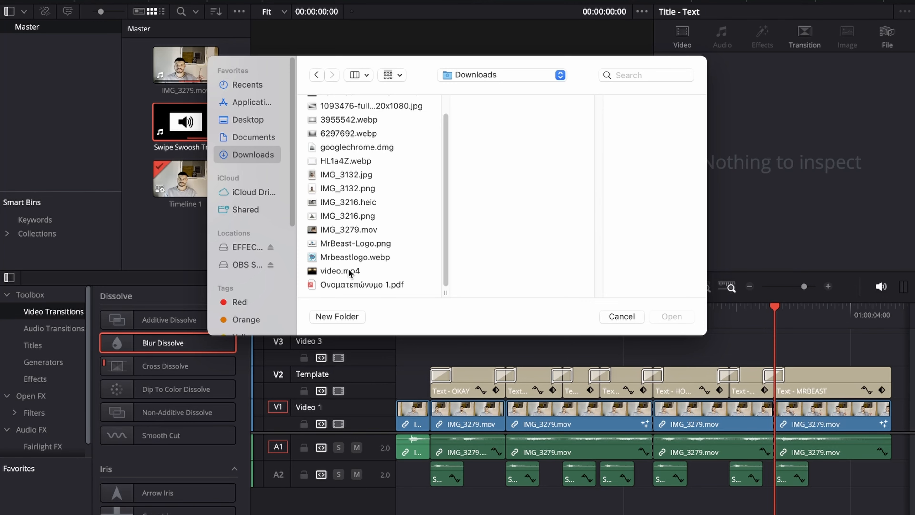
Step: Import MrBeast-Logo.png onto Video 3 above the MRBEAST caption, and set its zoom to 0.330 and X position to 517
left_click(355, 243)
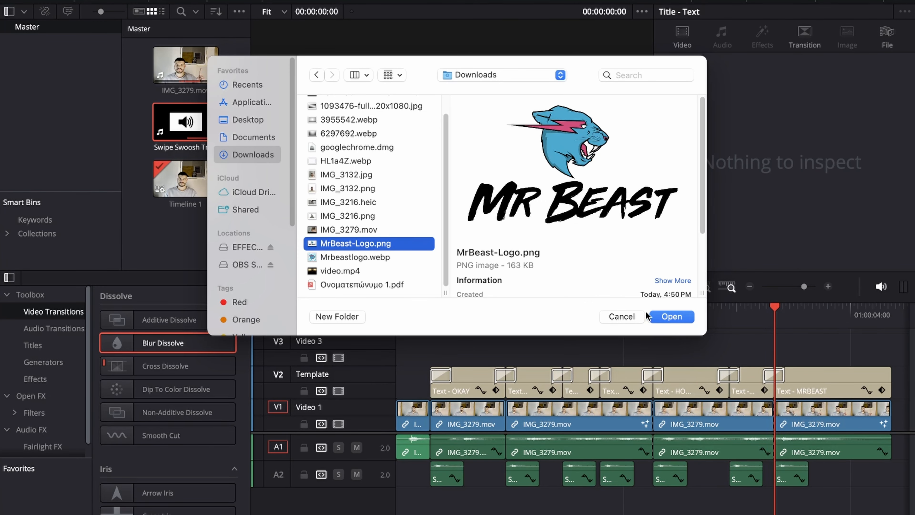
left_click(672, 317)
left_click_drag(190, 121, 612, 357)
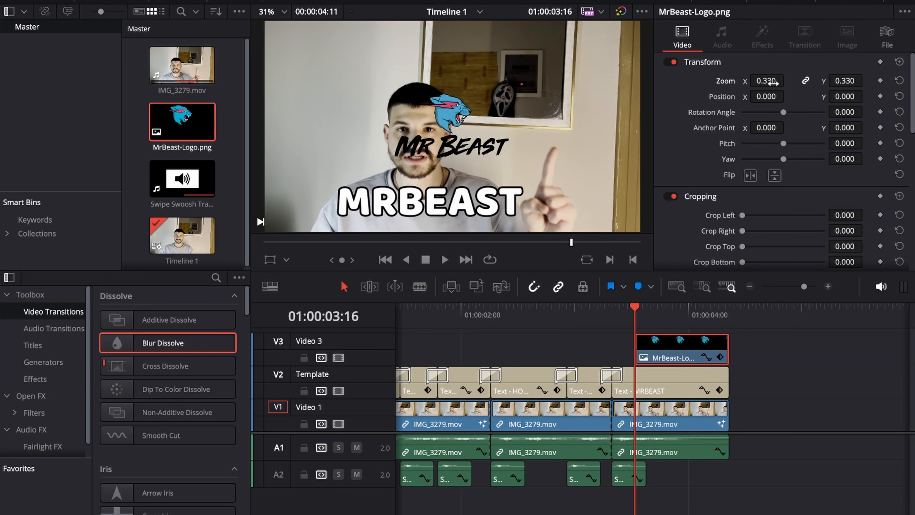
left_click_drag(767, 97, 787, 96)
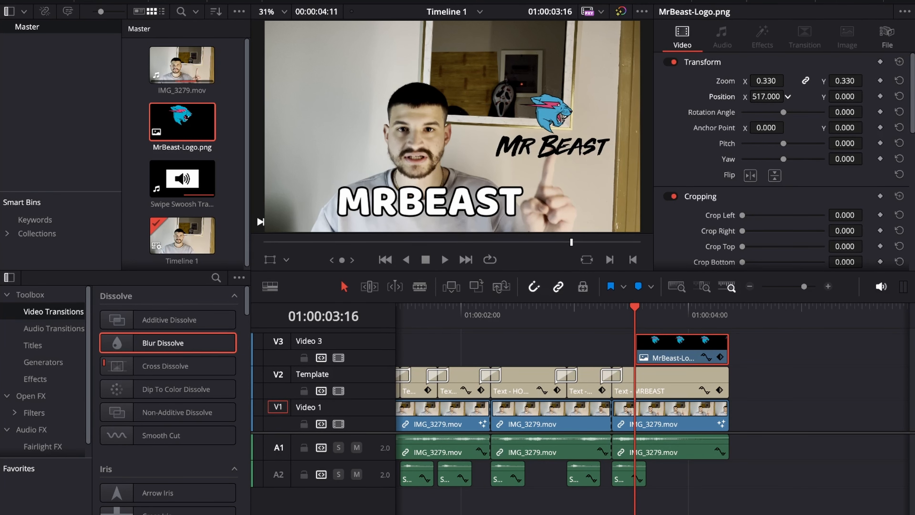